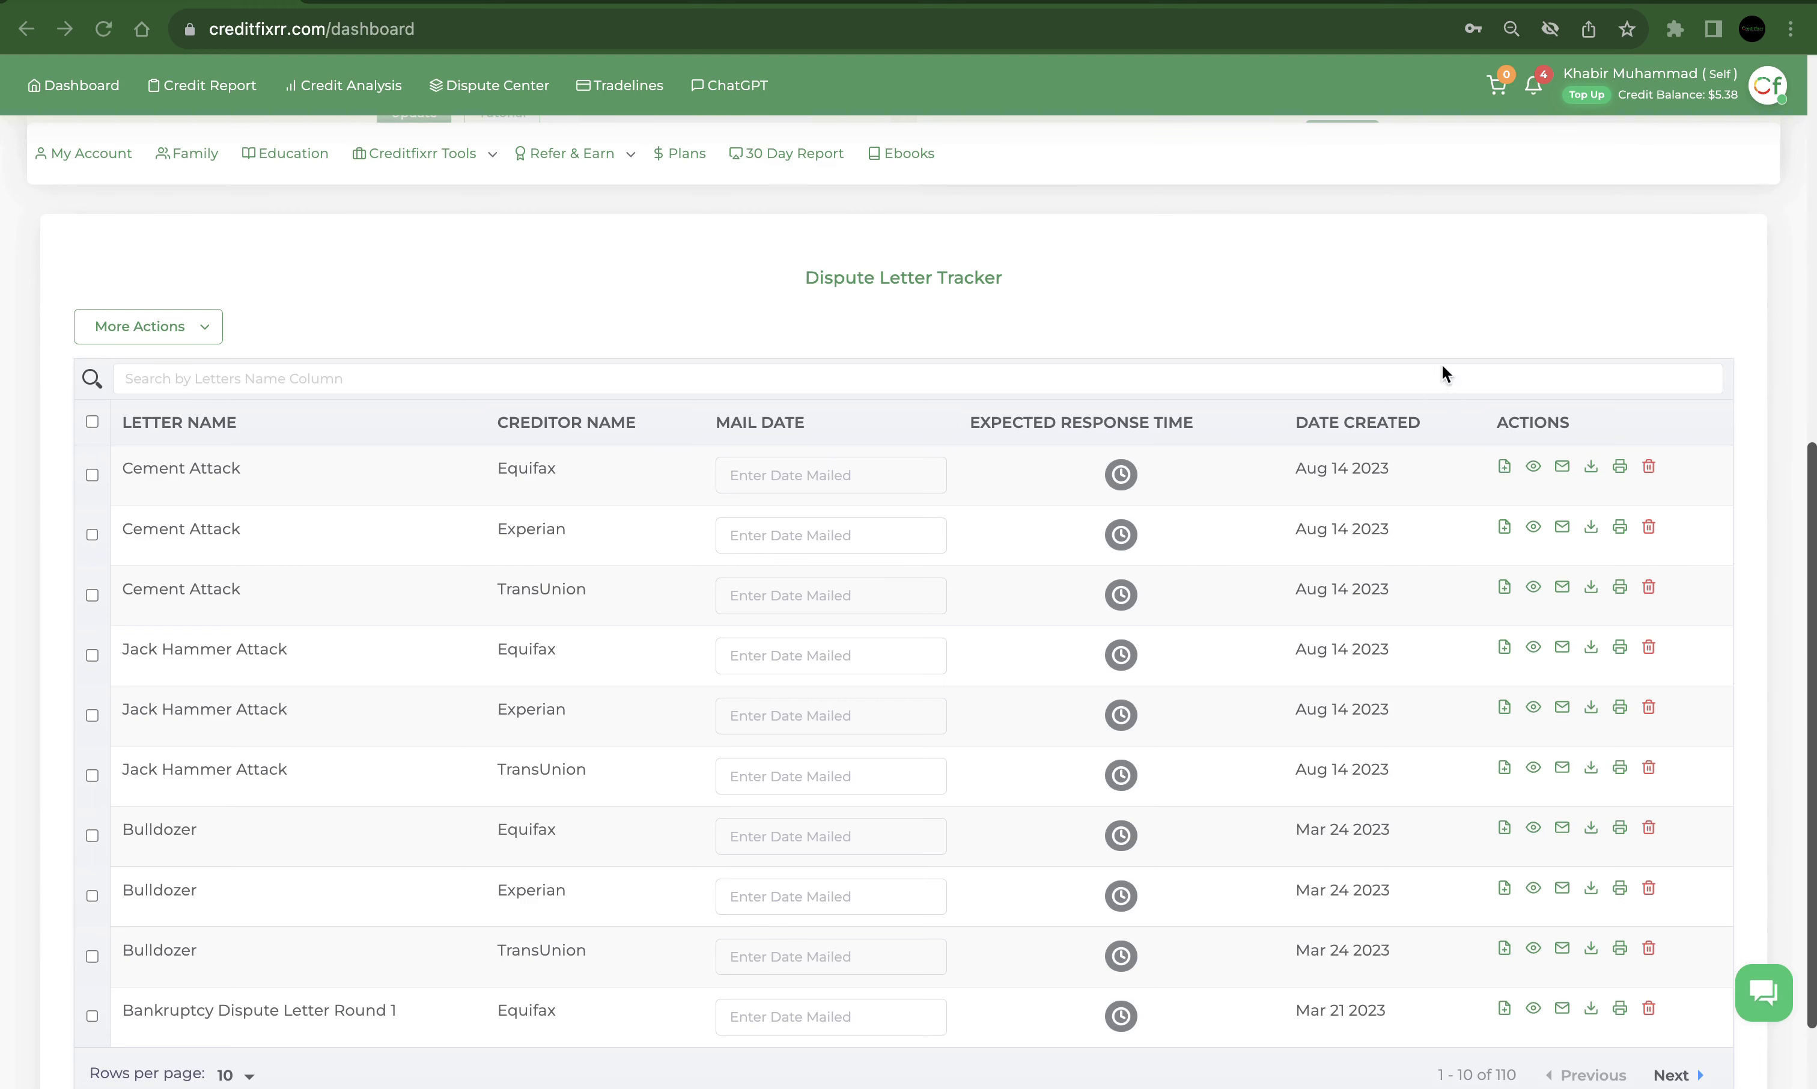
Upload paystub1.png and the black Creditfixrr image zoom-.png to the Equifax Cement Attack letter.
click(1505, 467)
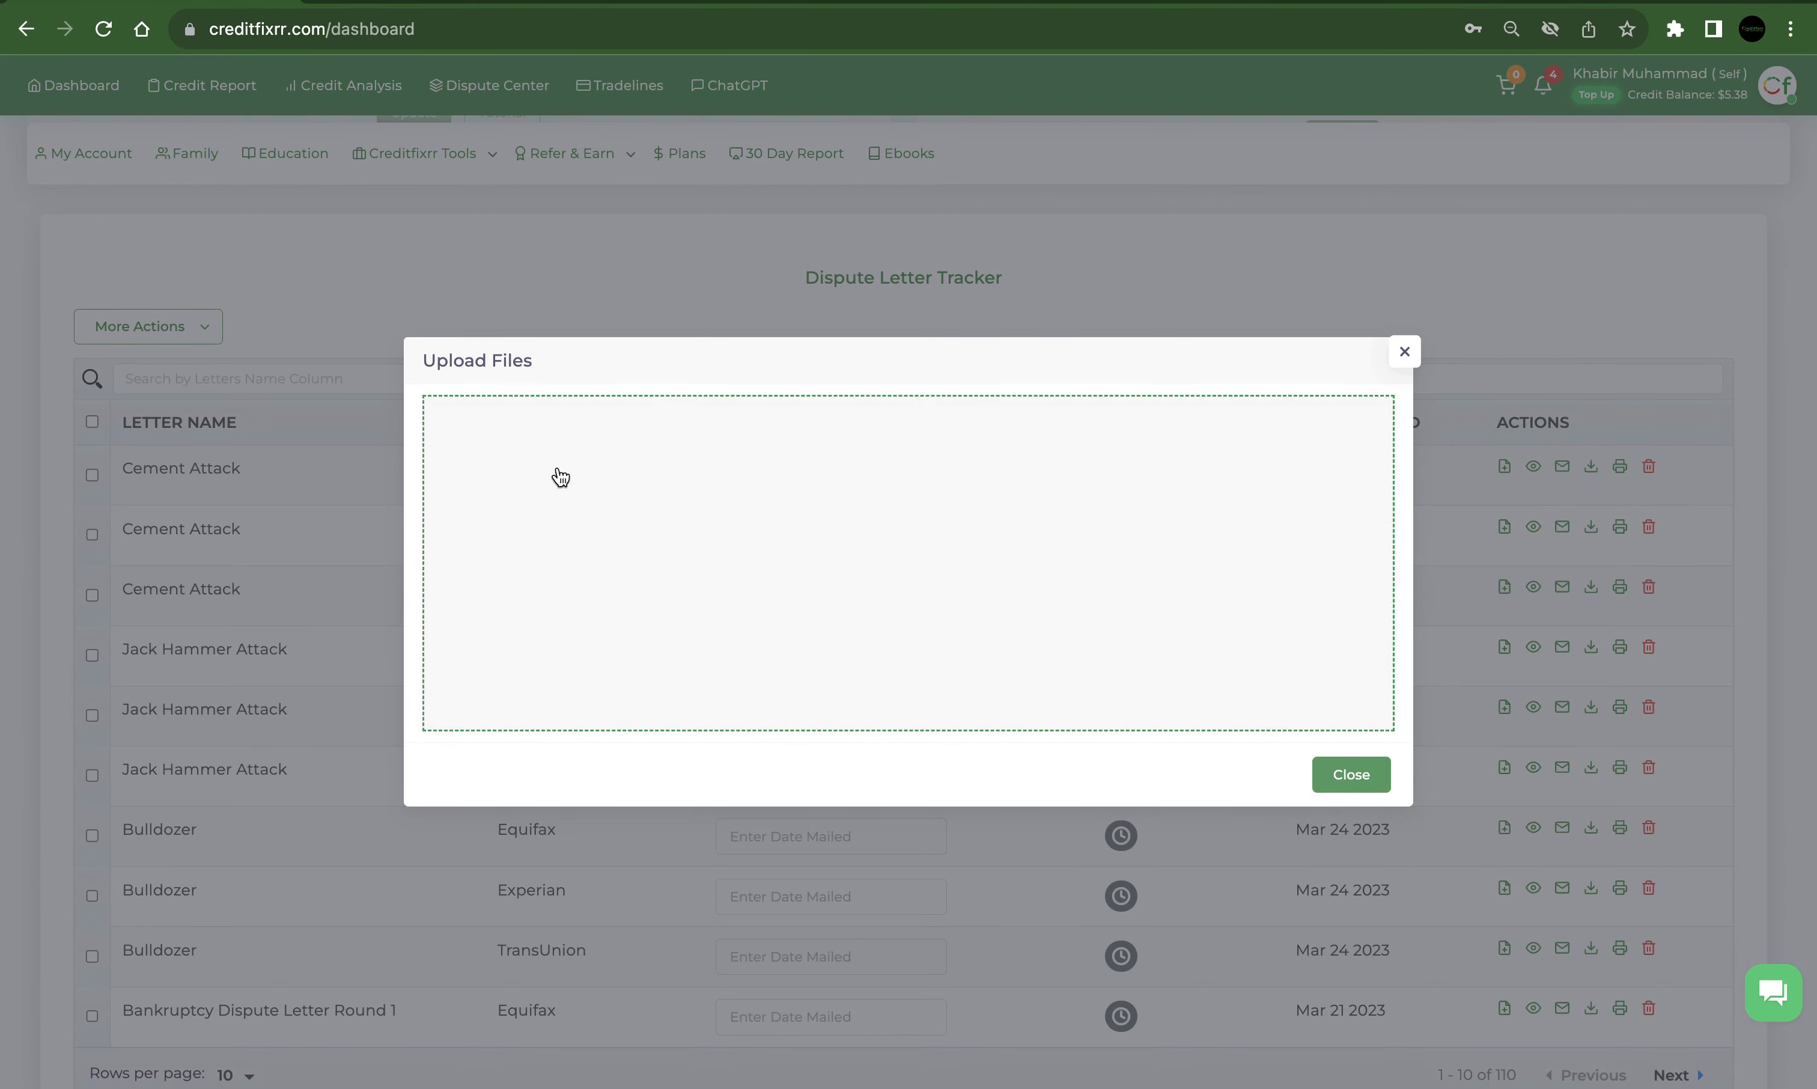
click(1405, 352)
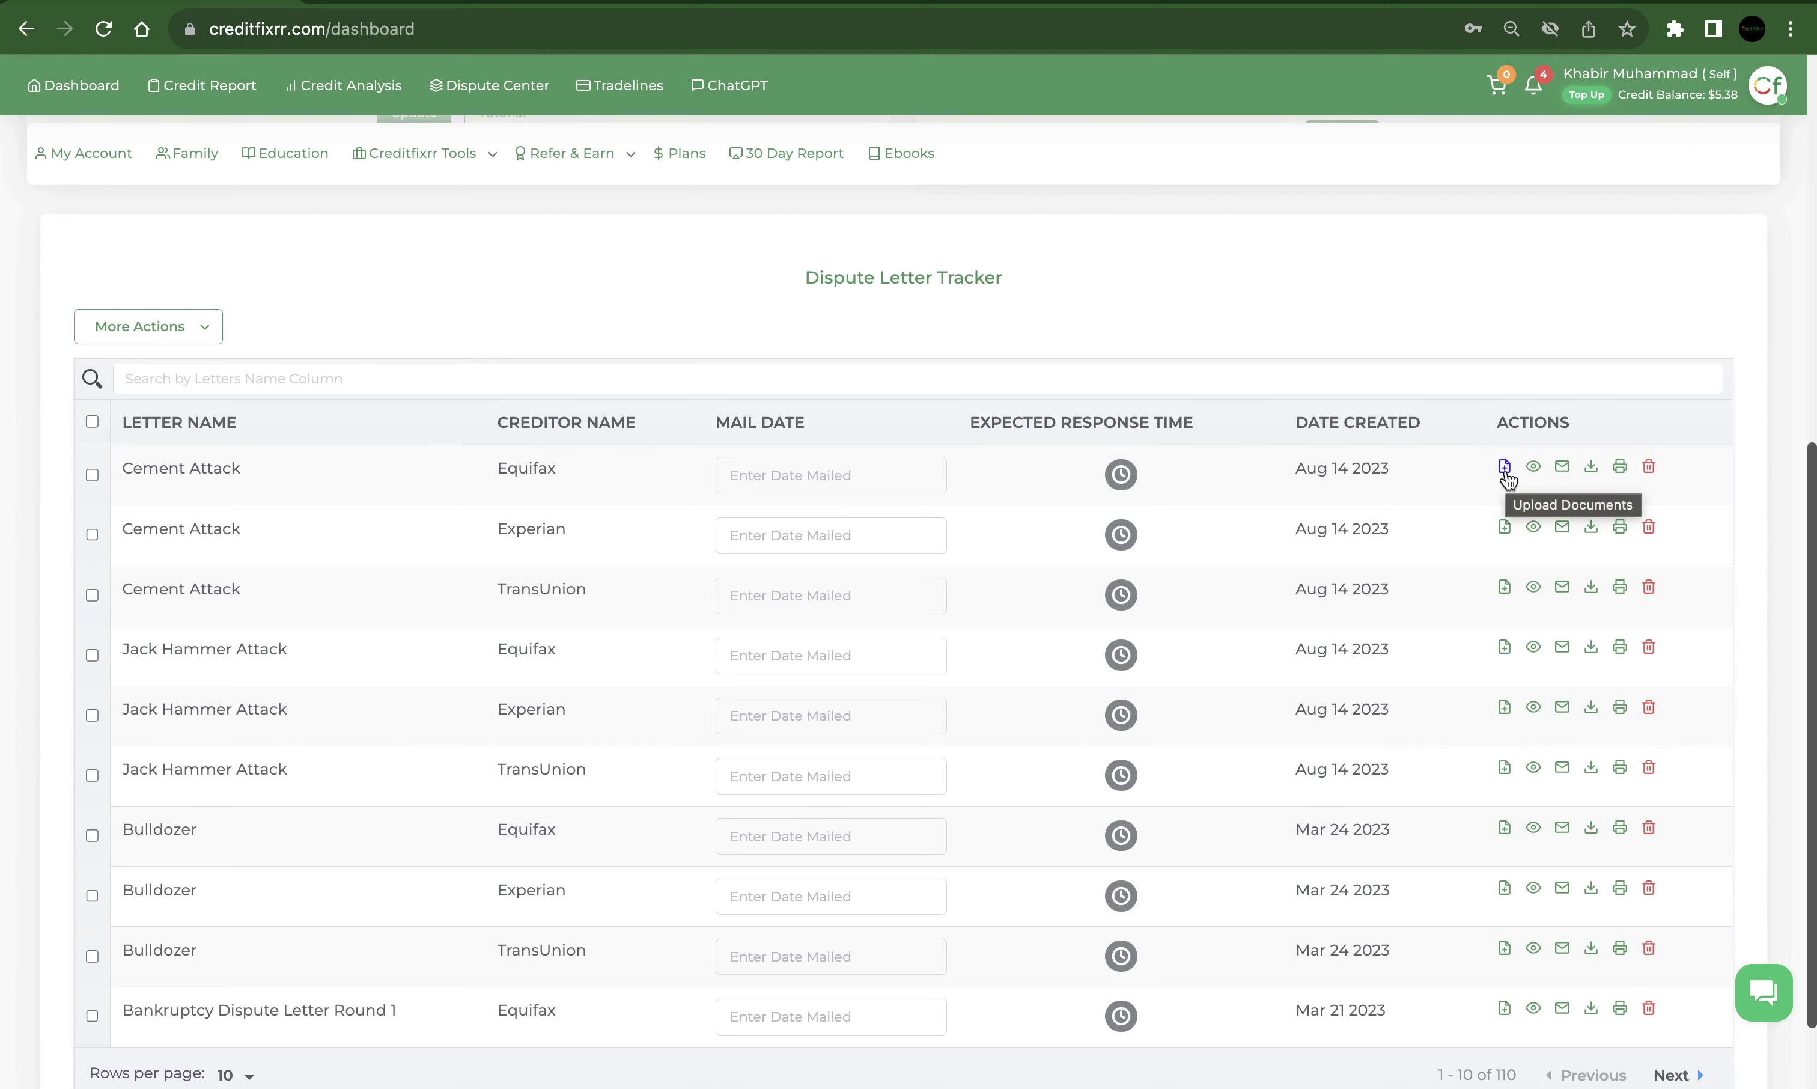
click(1504, 466)
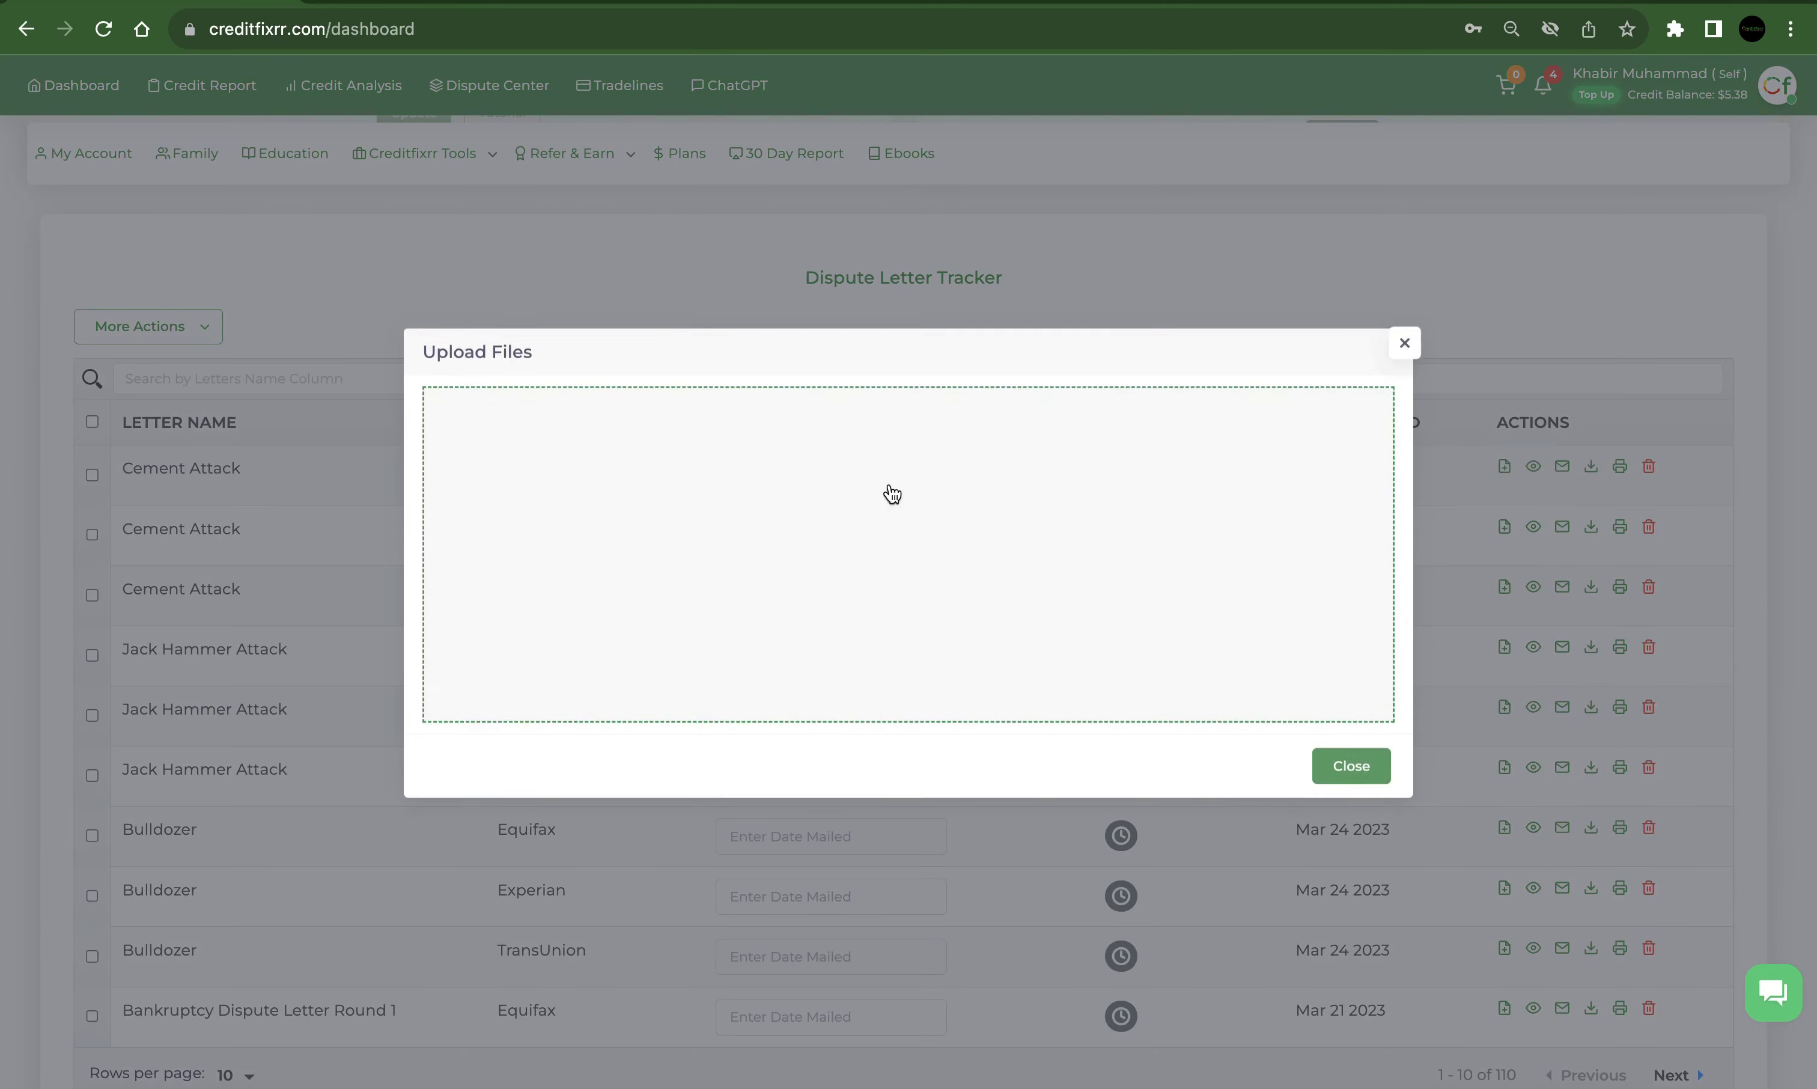
click(581, 461)
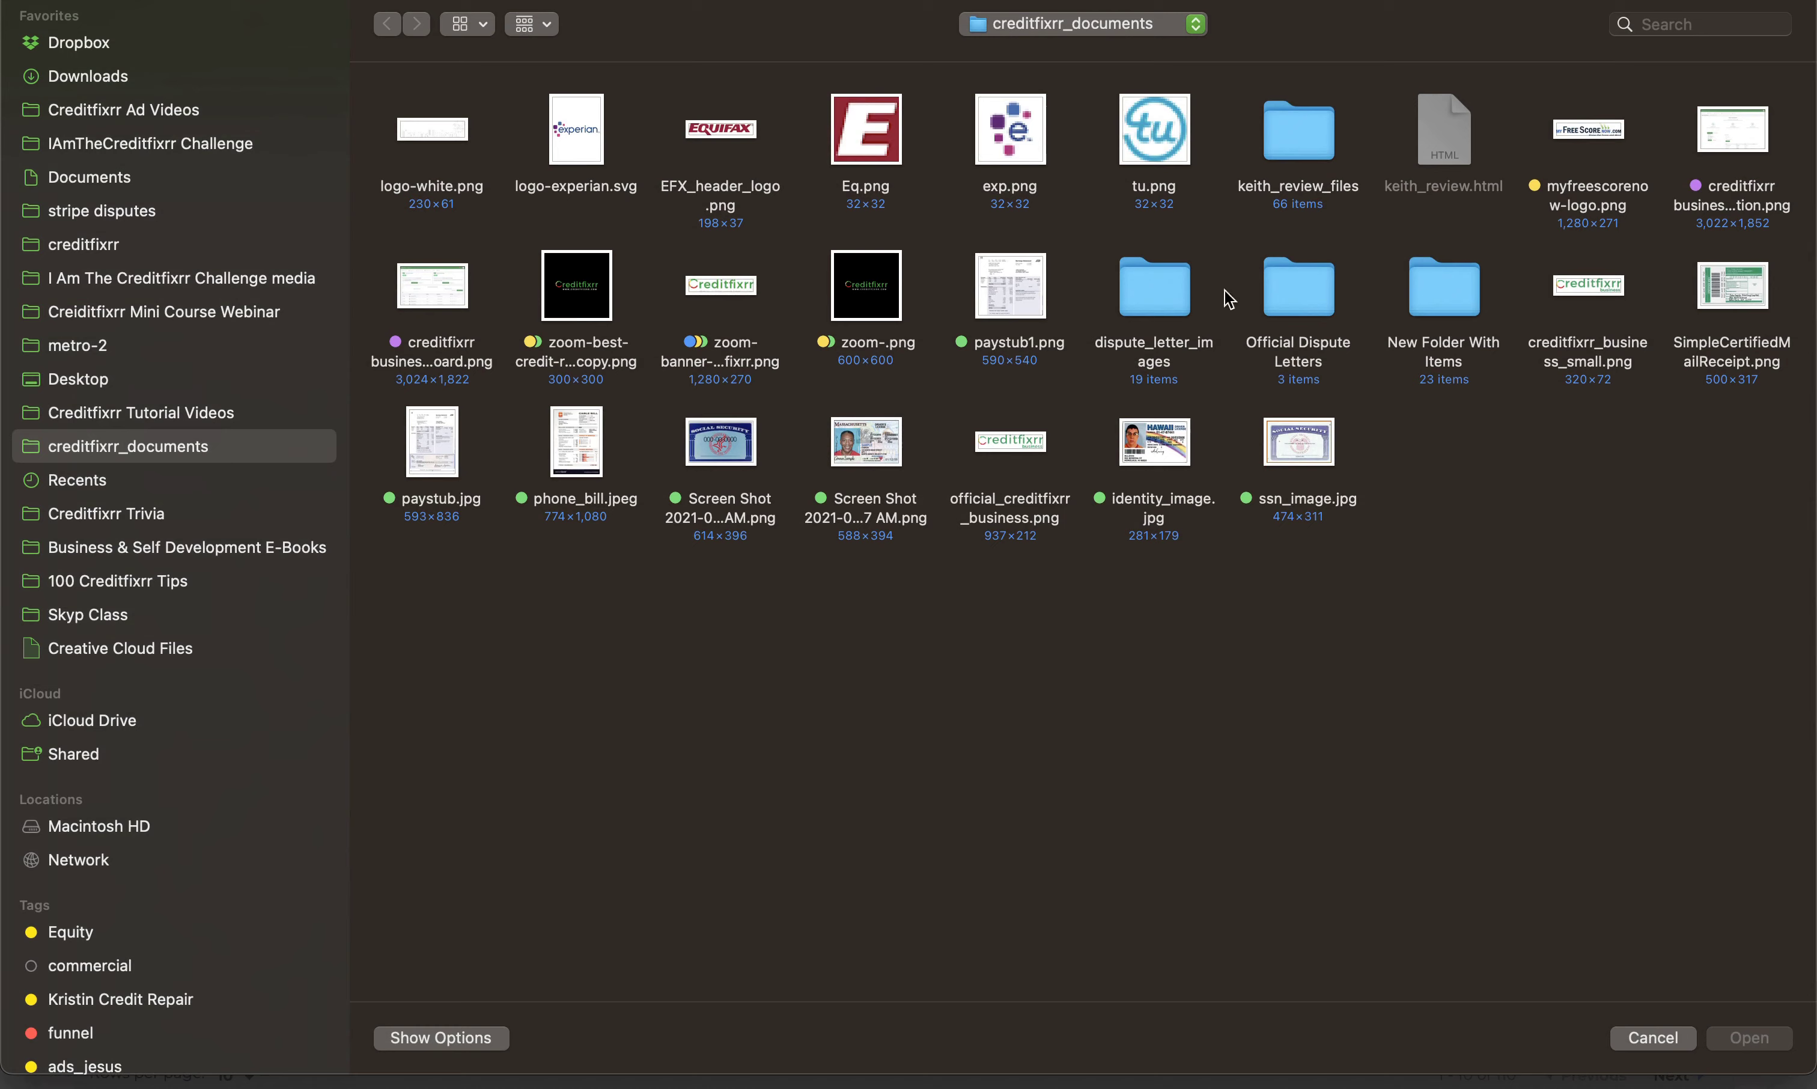
double_click(1016, 286)
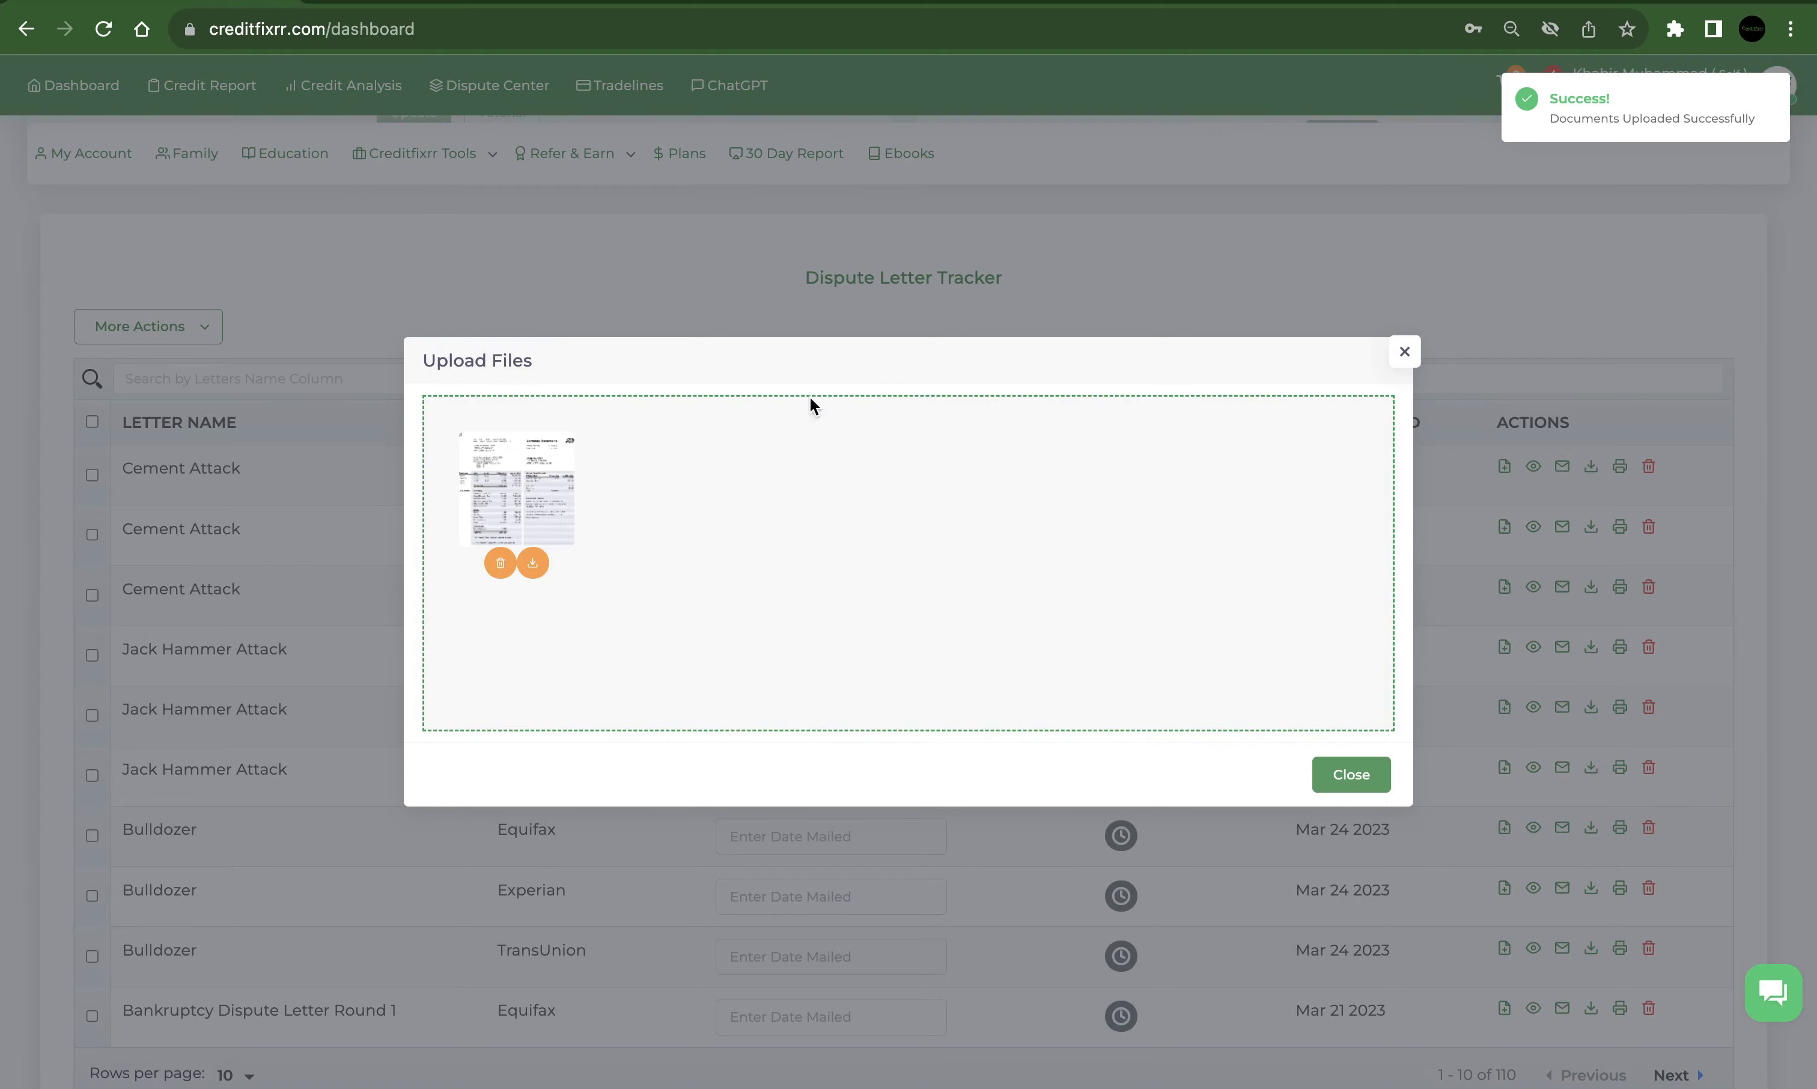
click(669, 518)
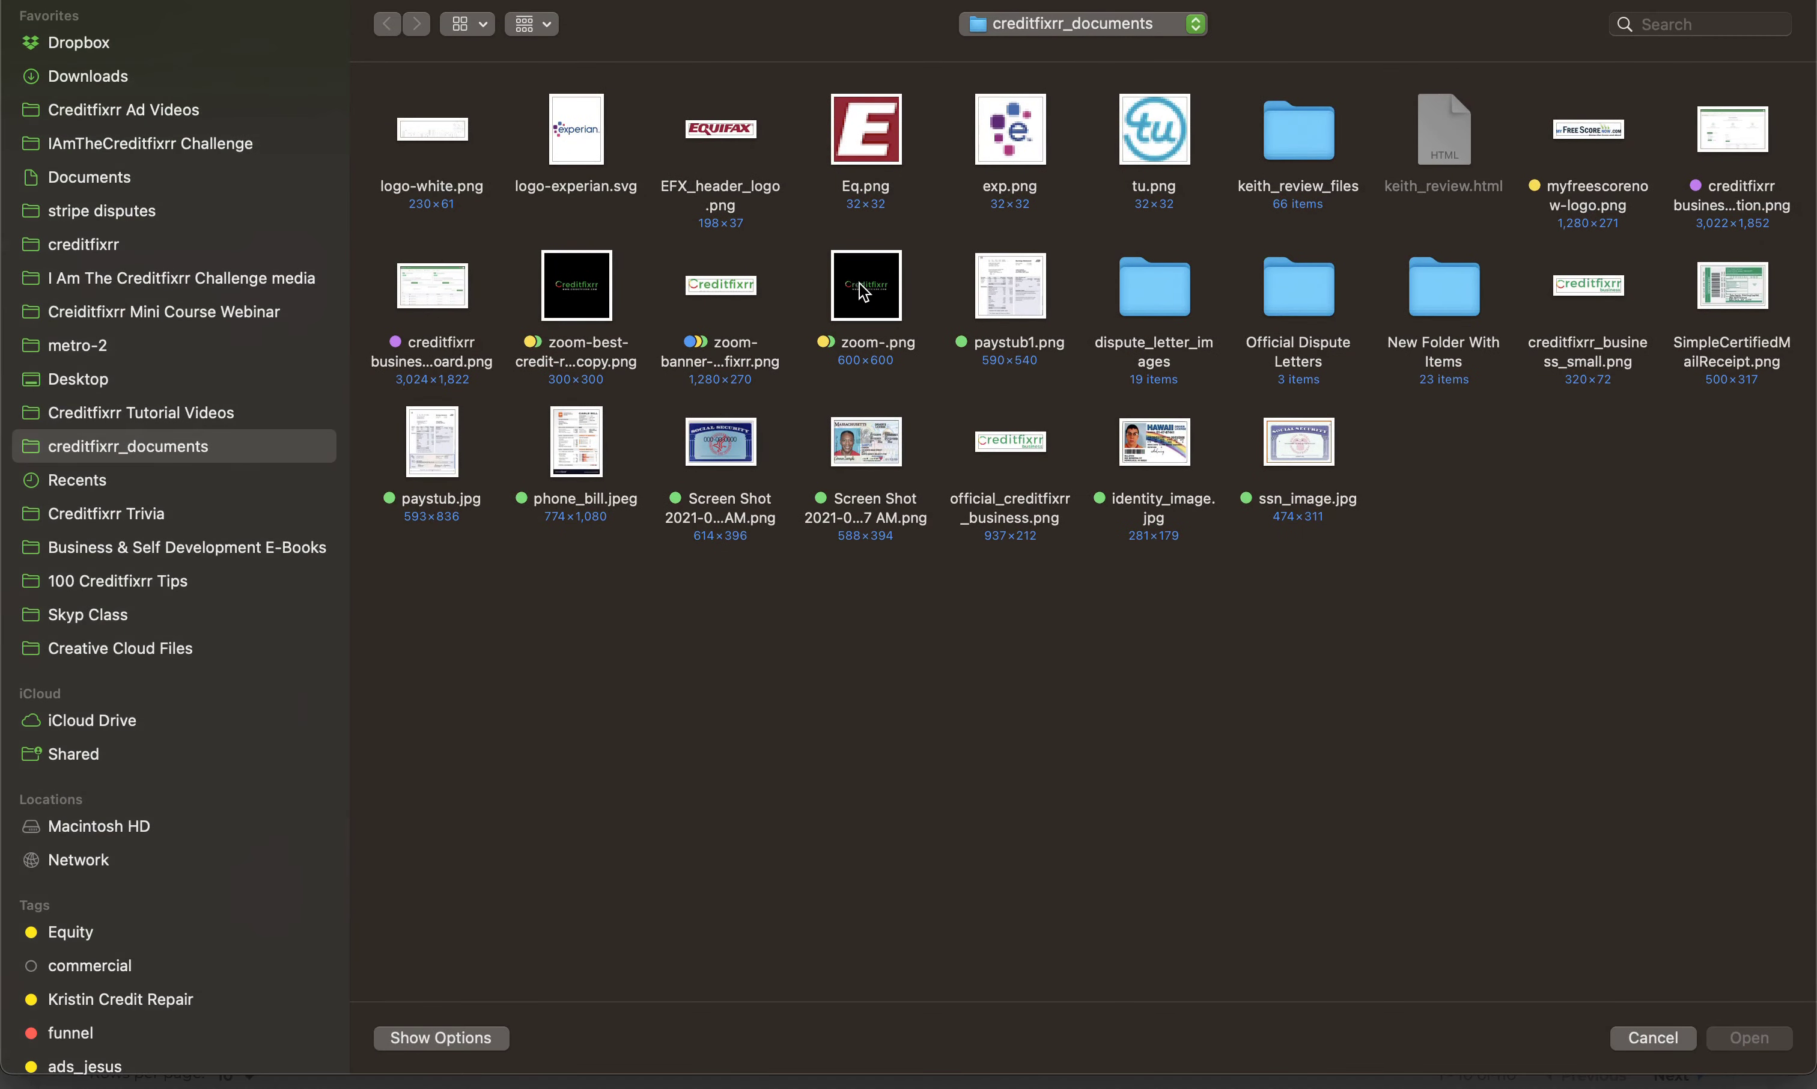
double_click(867, 289)
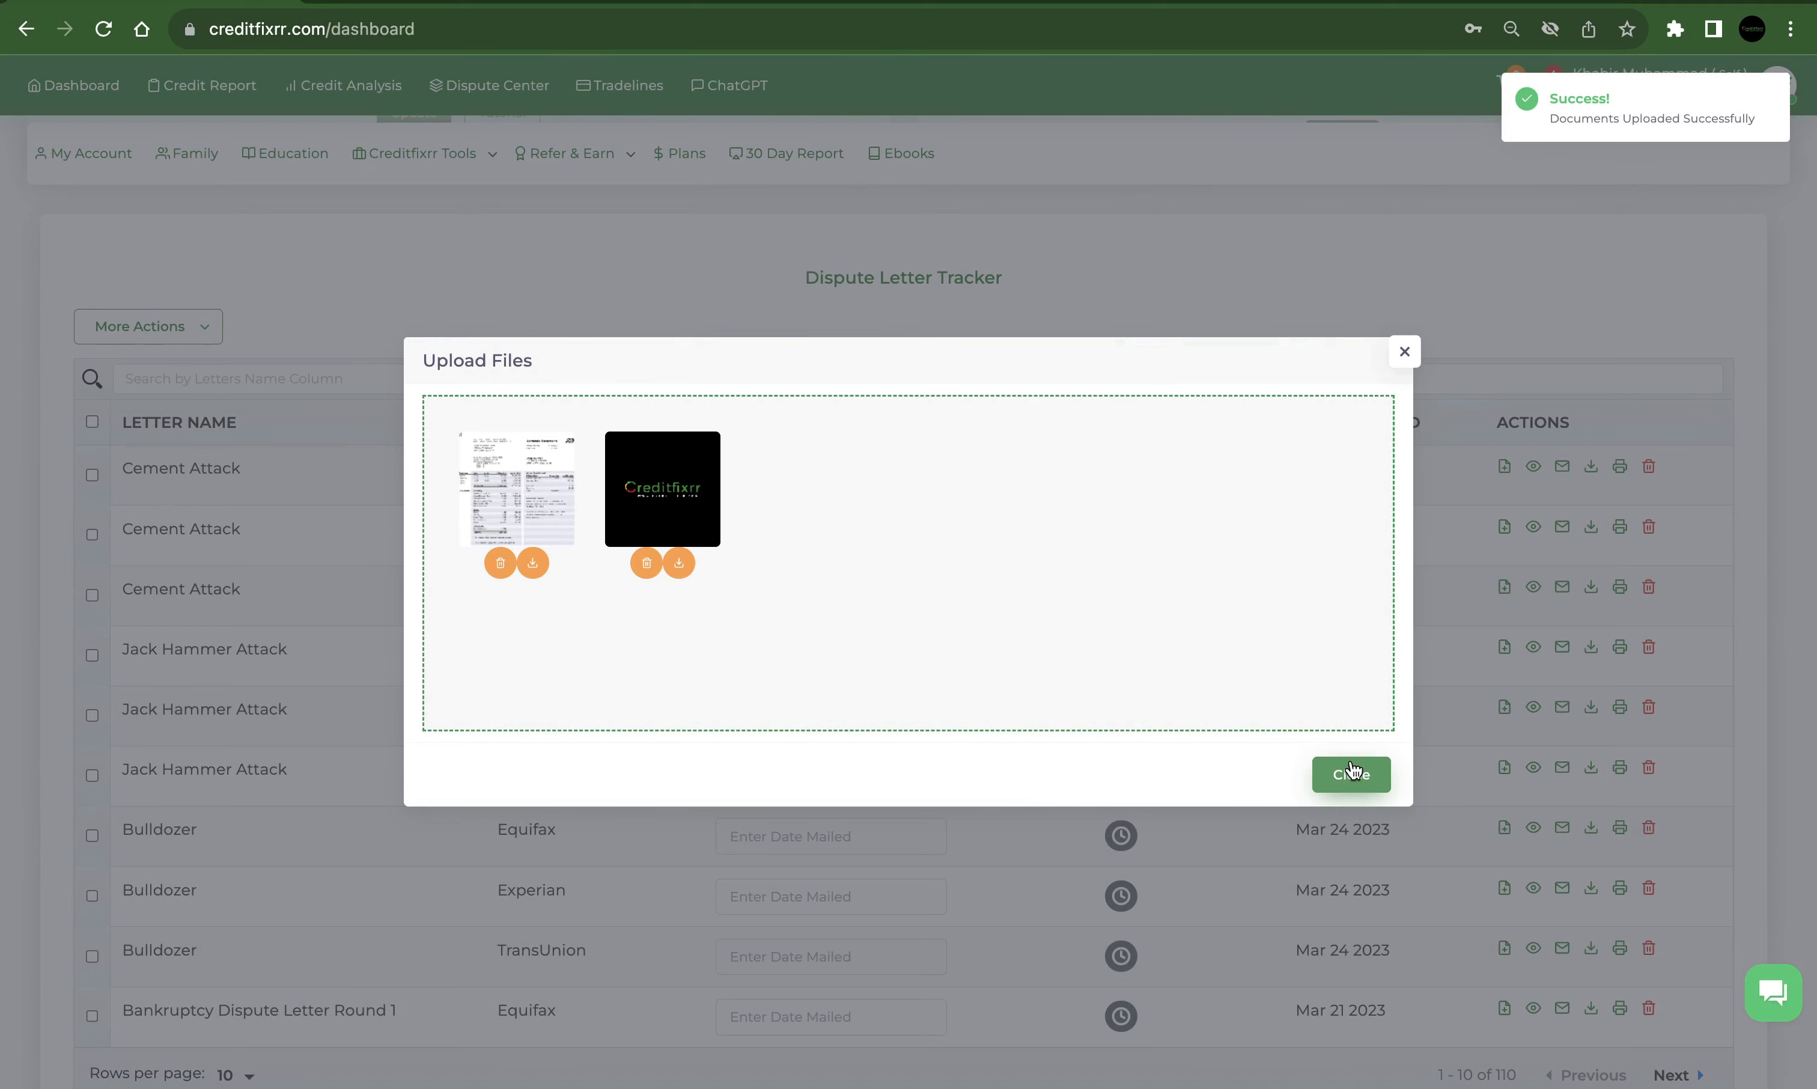
click(1352, 772)
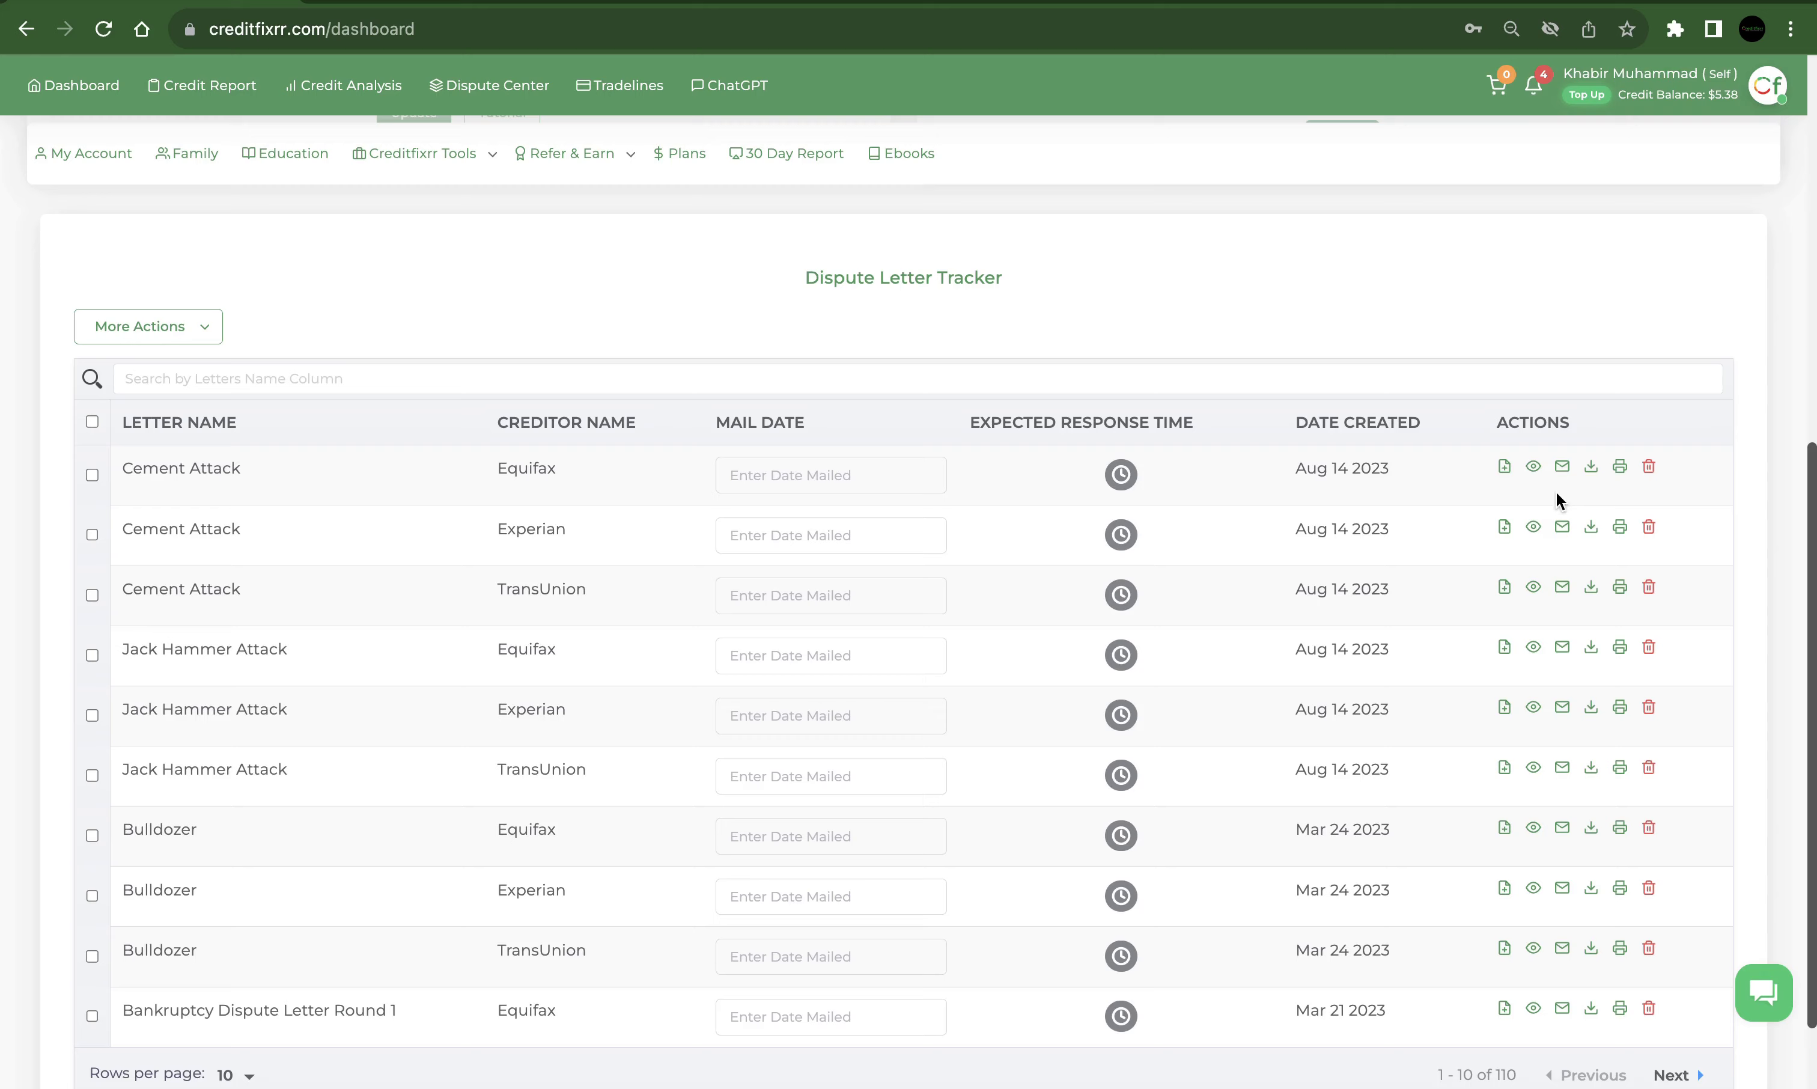
Preview the Equifax Cement Attack letter's full text, then open it for editing.
click(1534, 468)
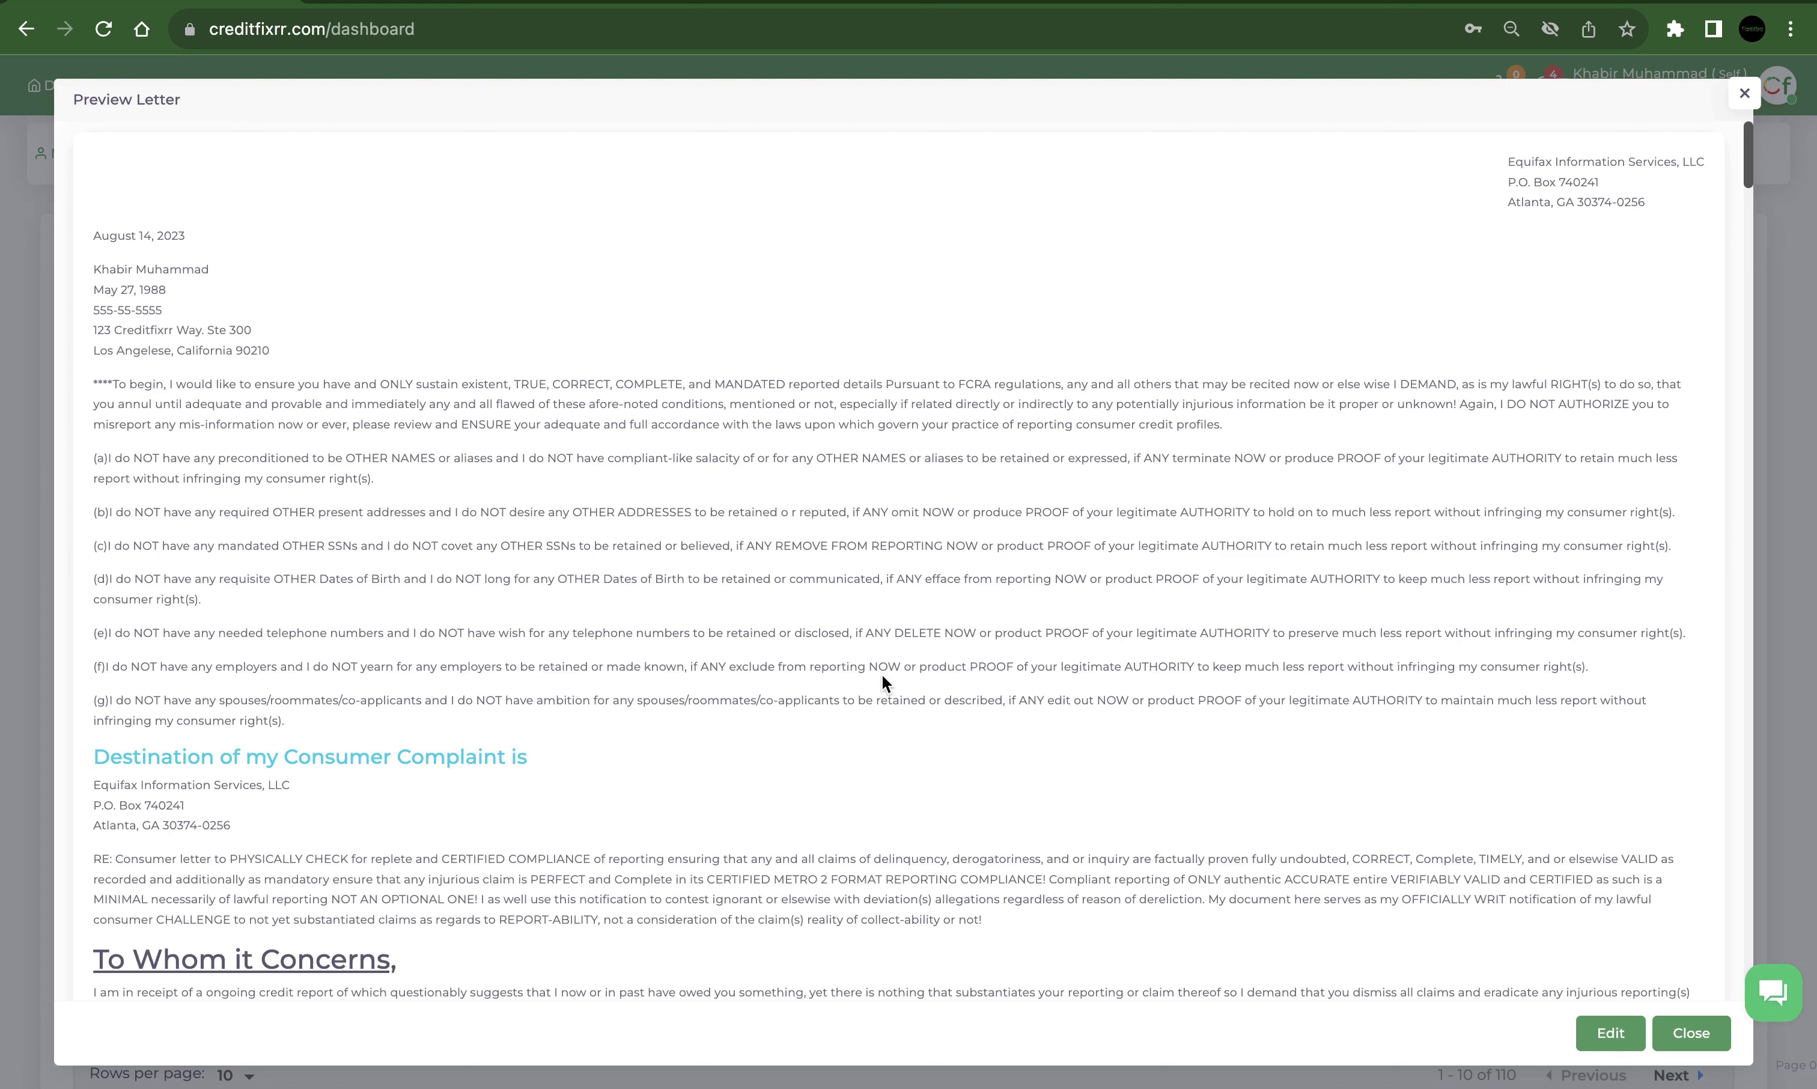
click(1611, 1033)
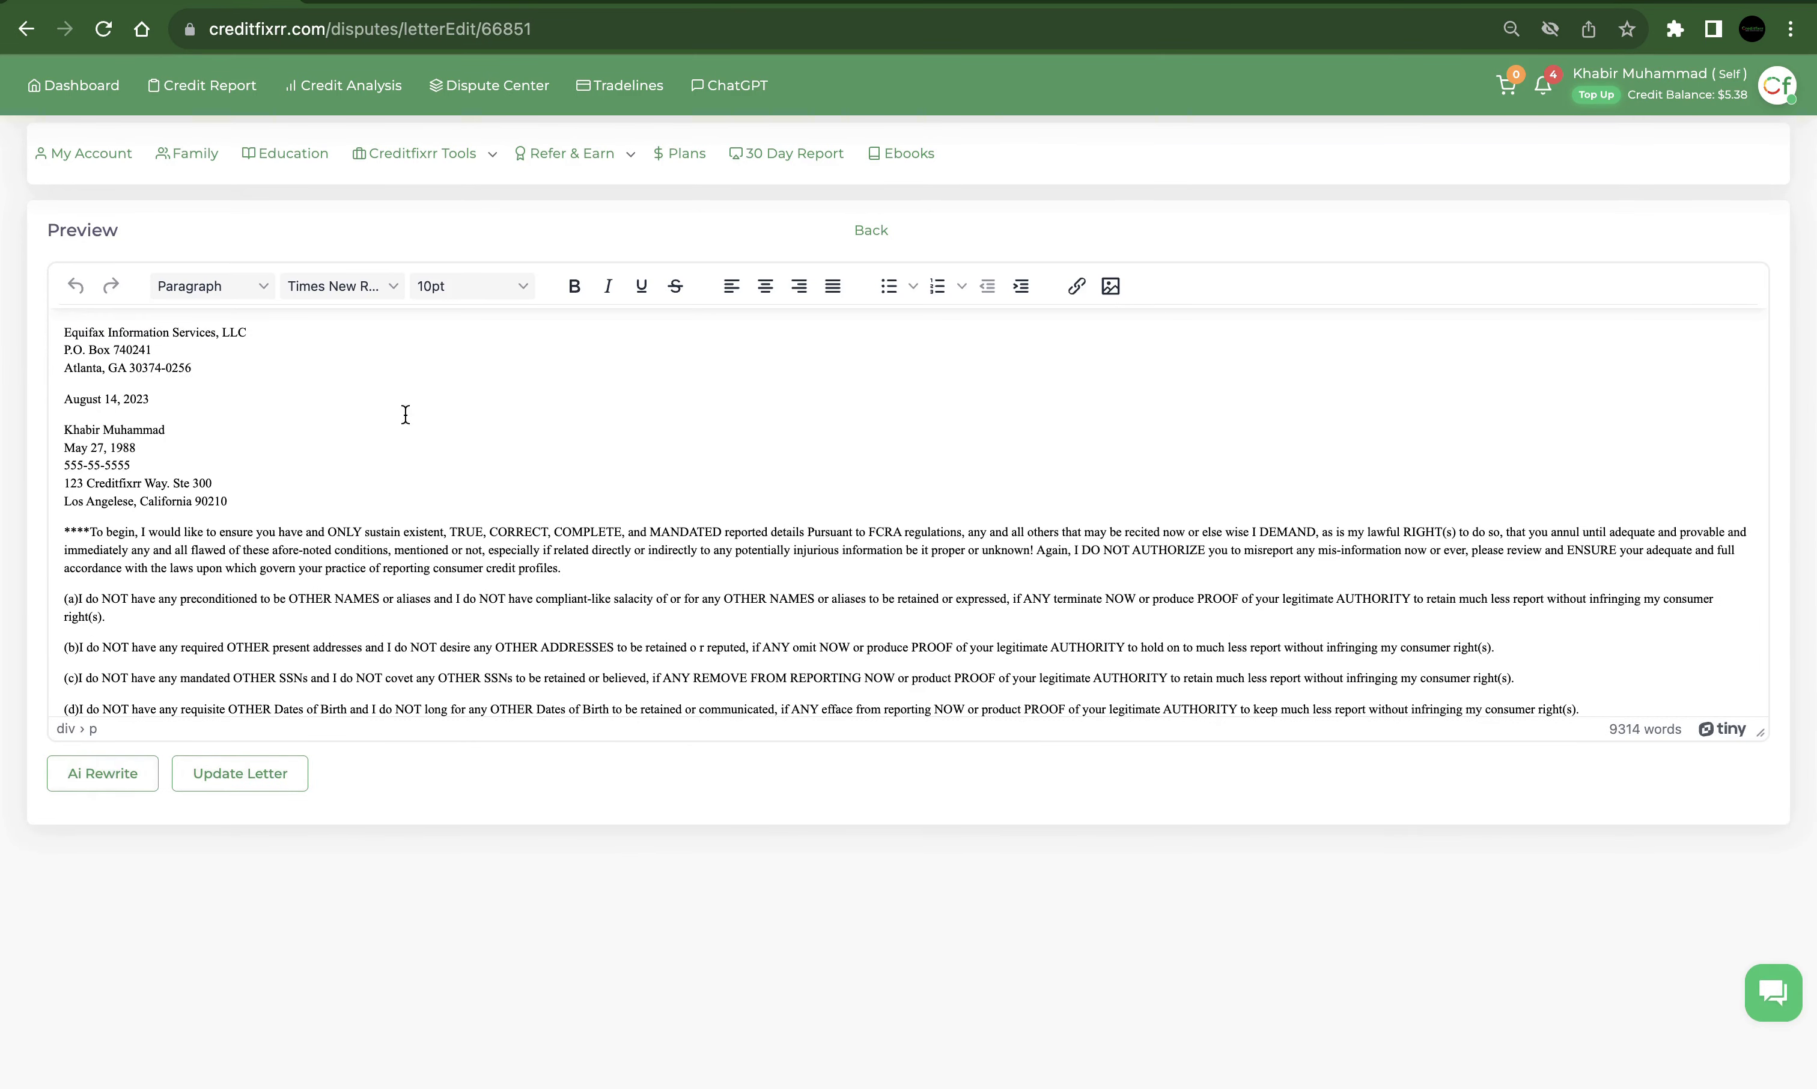
Type stray text after ADDRESSES, then place the cursor after the Social Security card image.
click(596, 652)
click(614, 652)
text(asdf;ljasnfan)
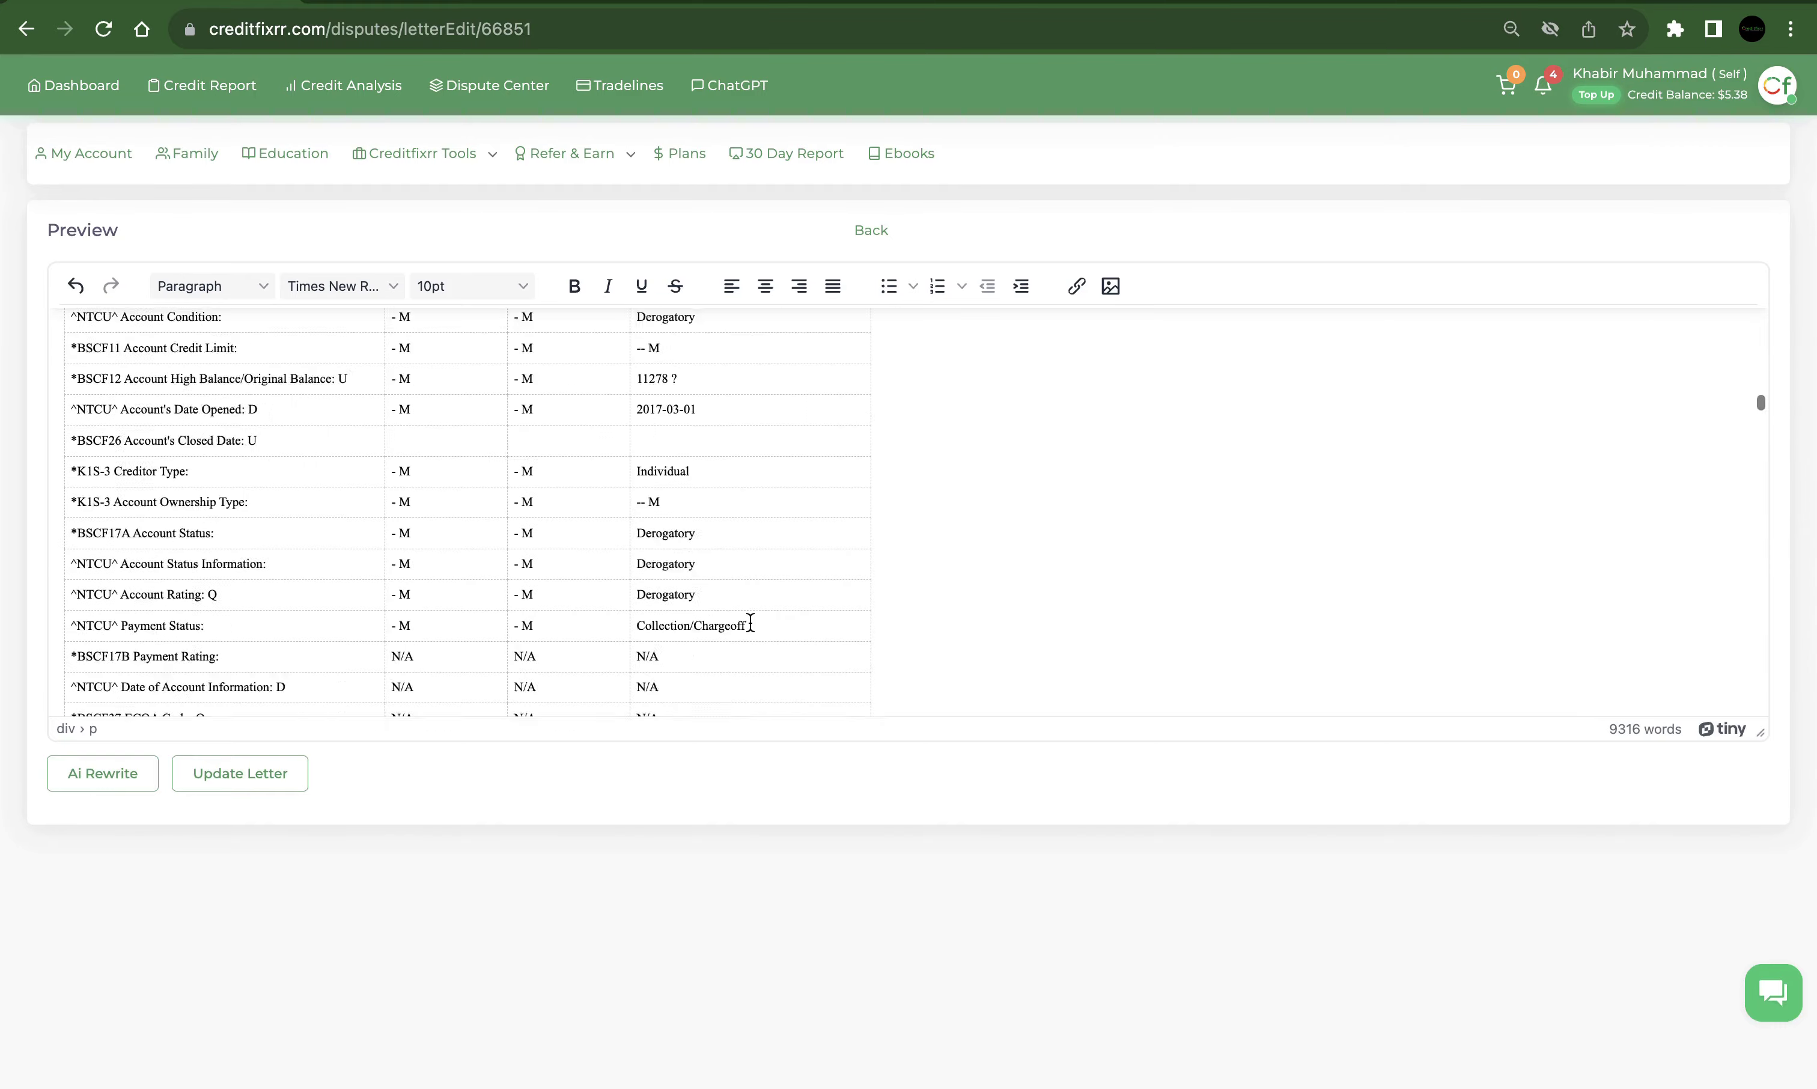
scroll(749, 622, down, 20)
scroll(749, 622, down, 15)
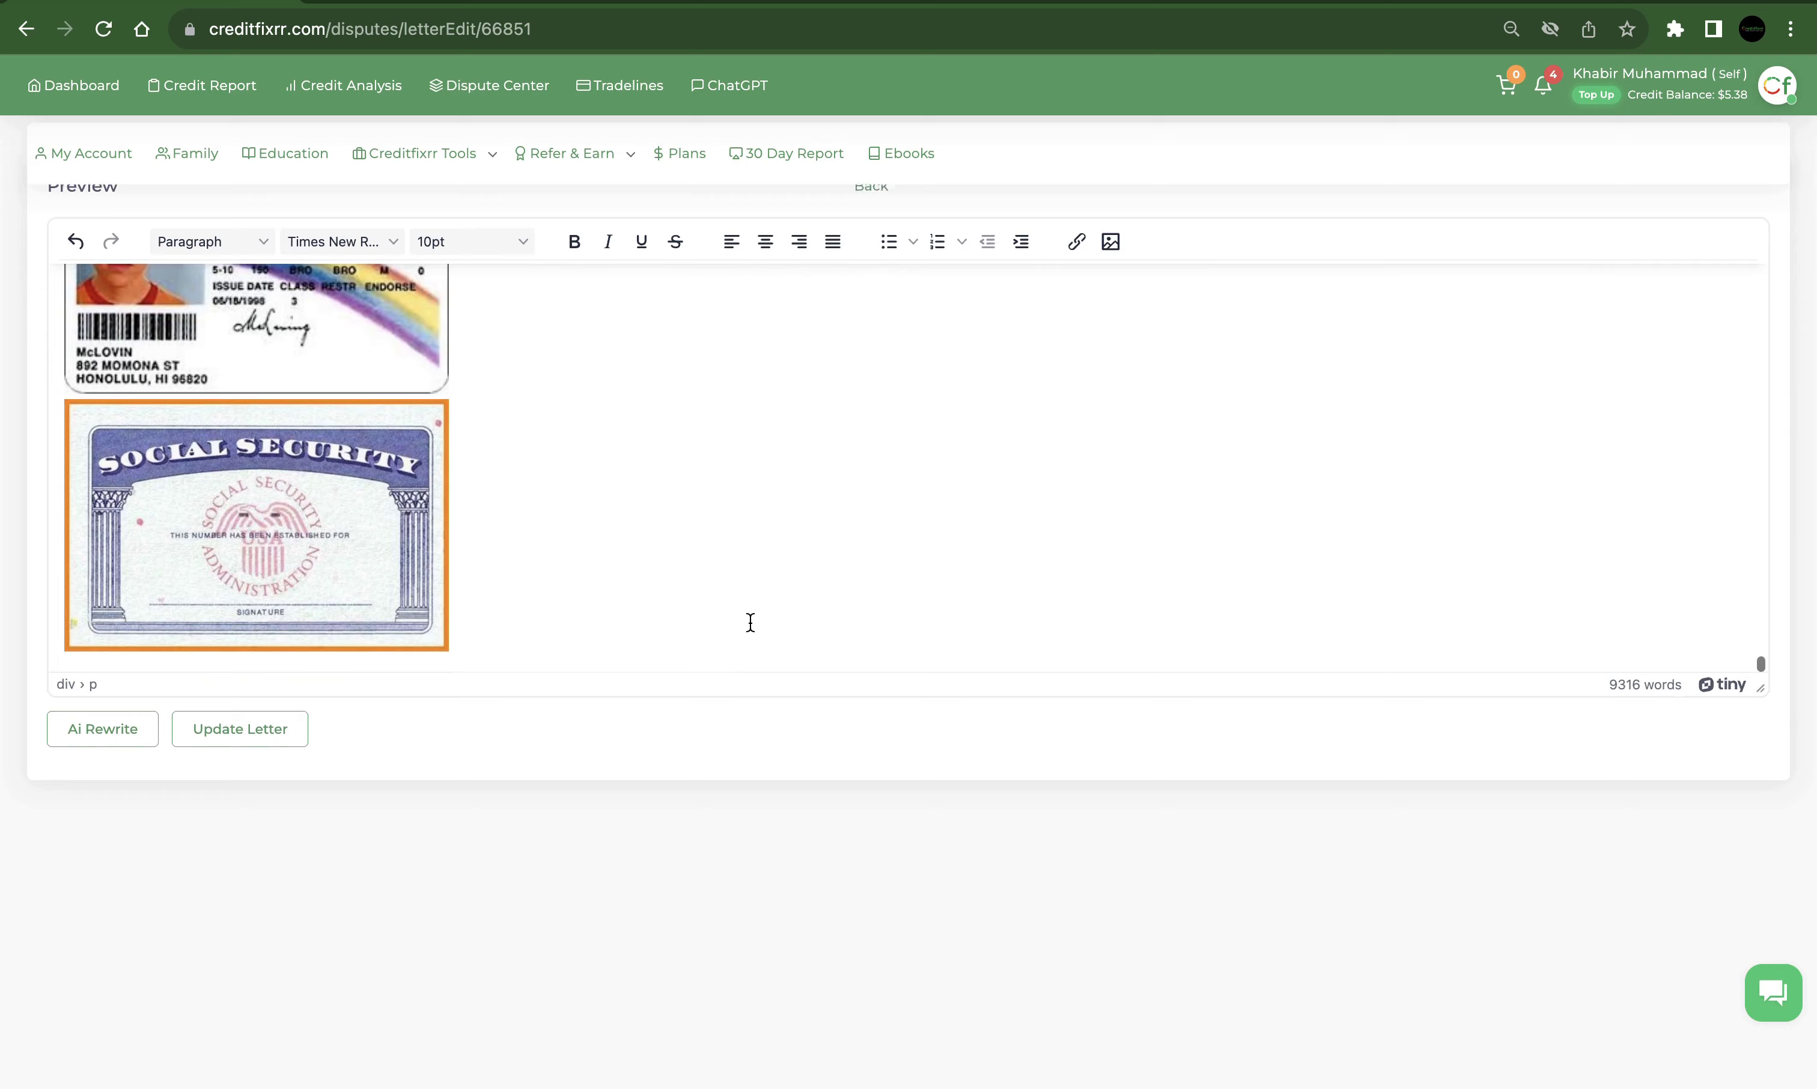
click(664, 565)
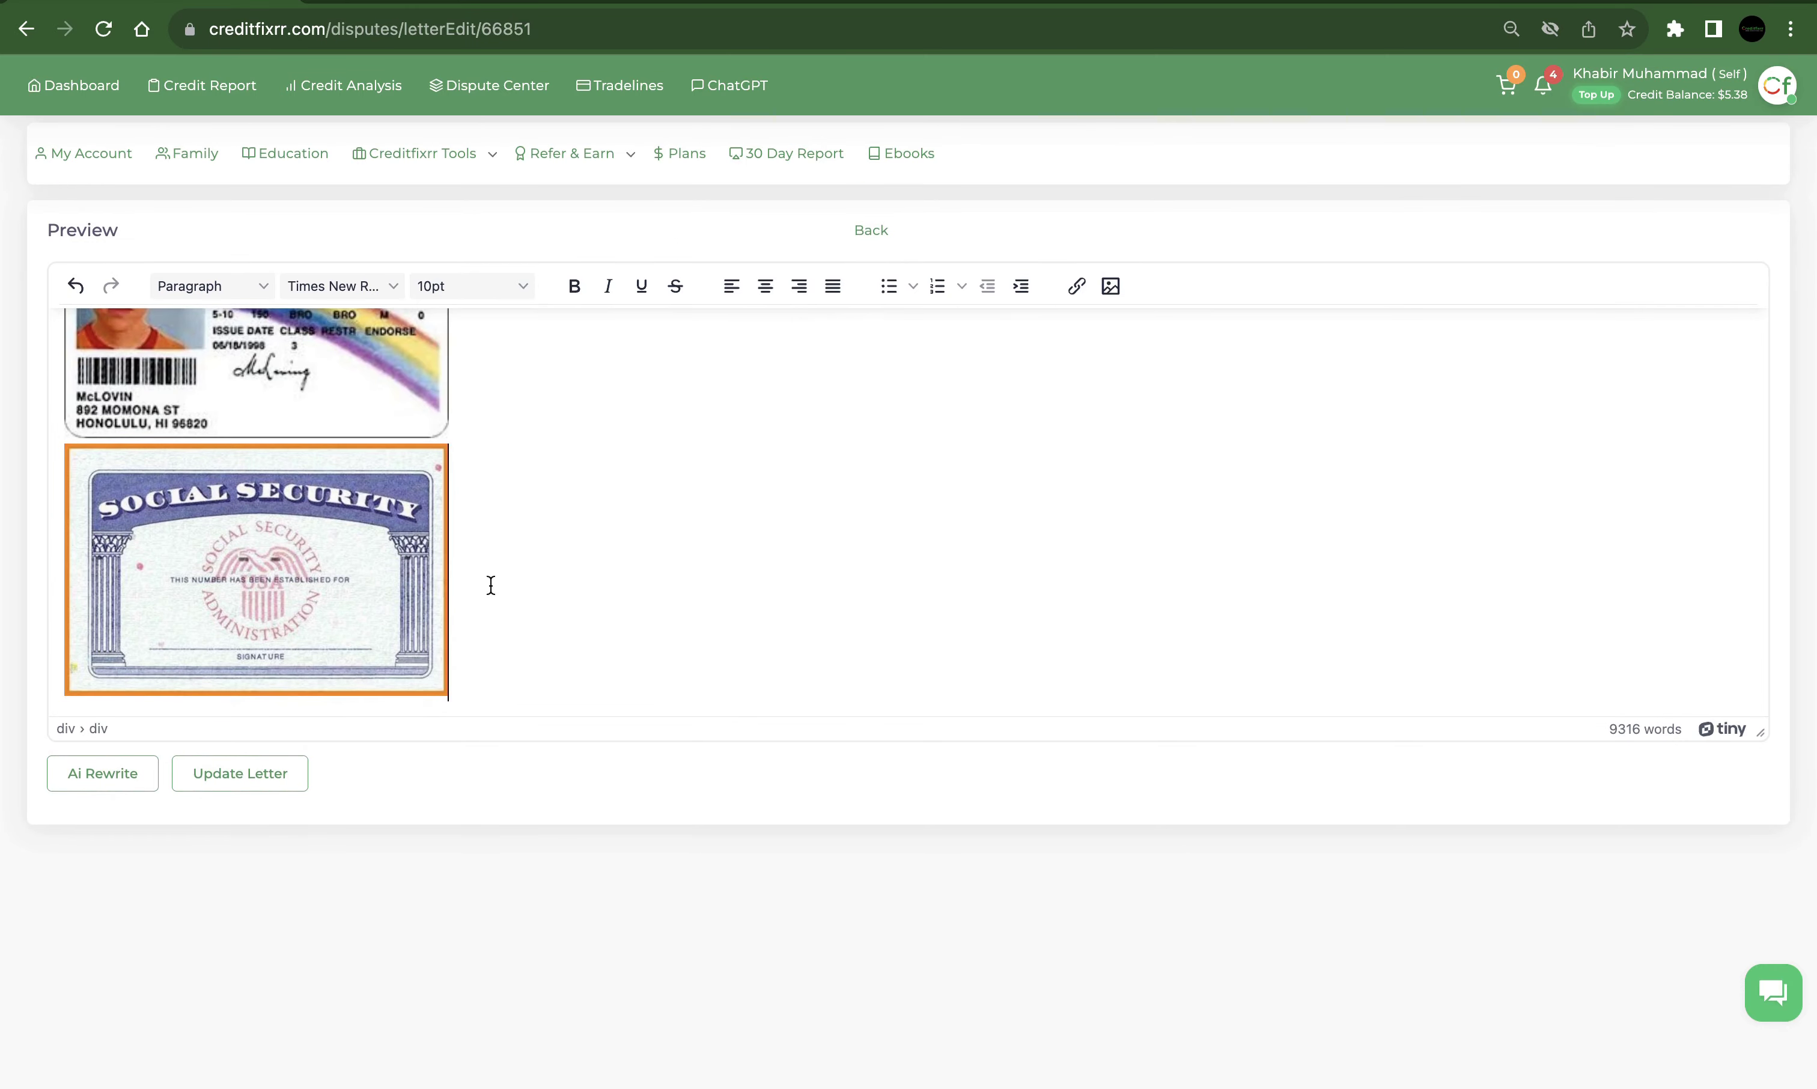
Insert the black Creditfixrr image there with its width changed to 350.
click(1110, 288)
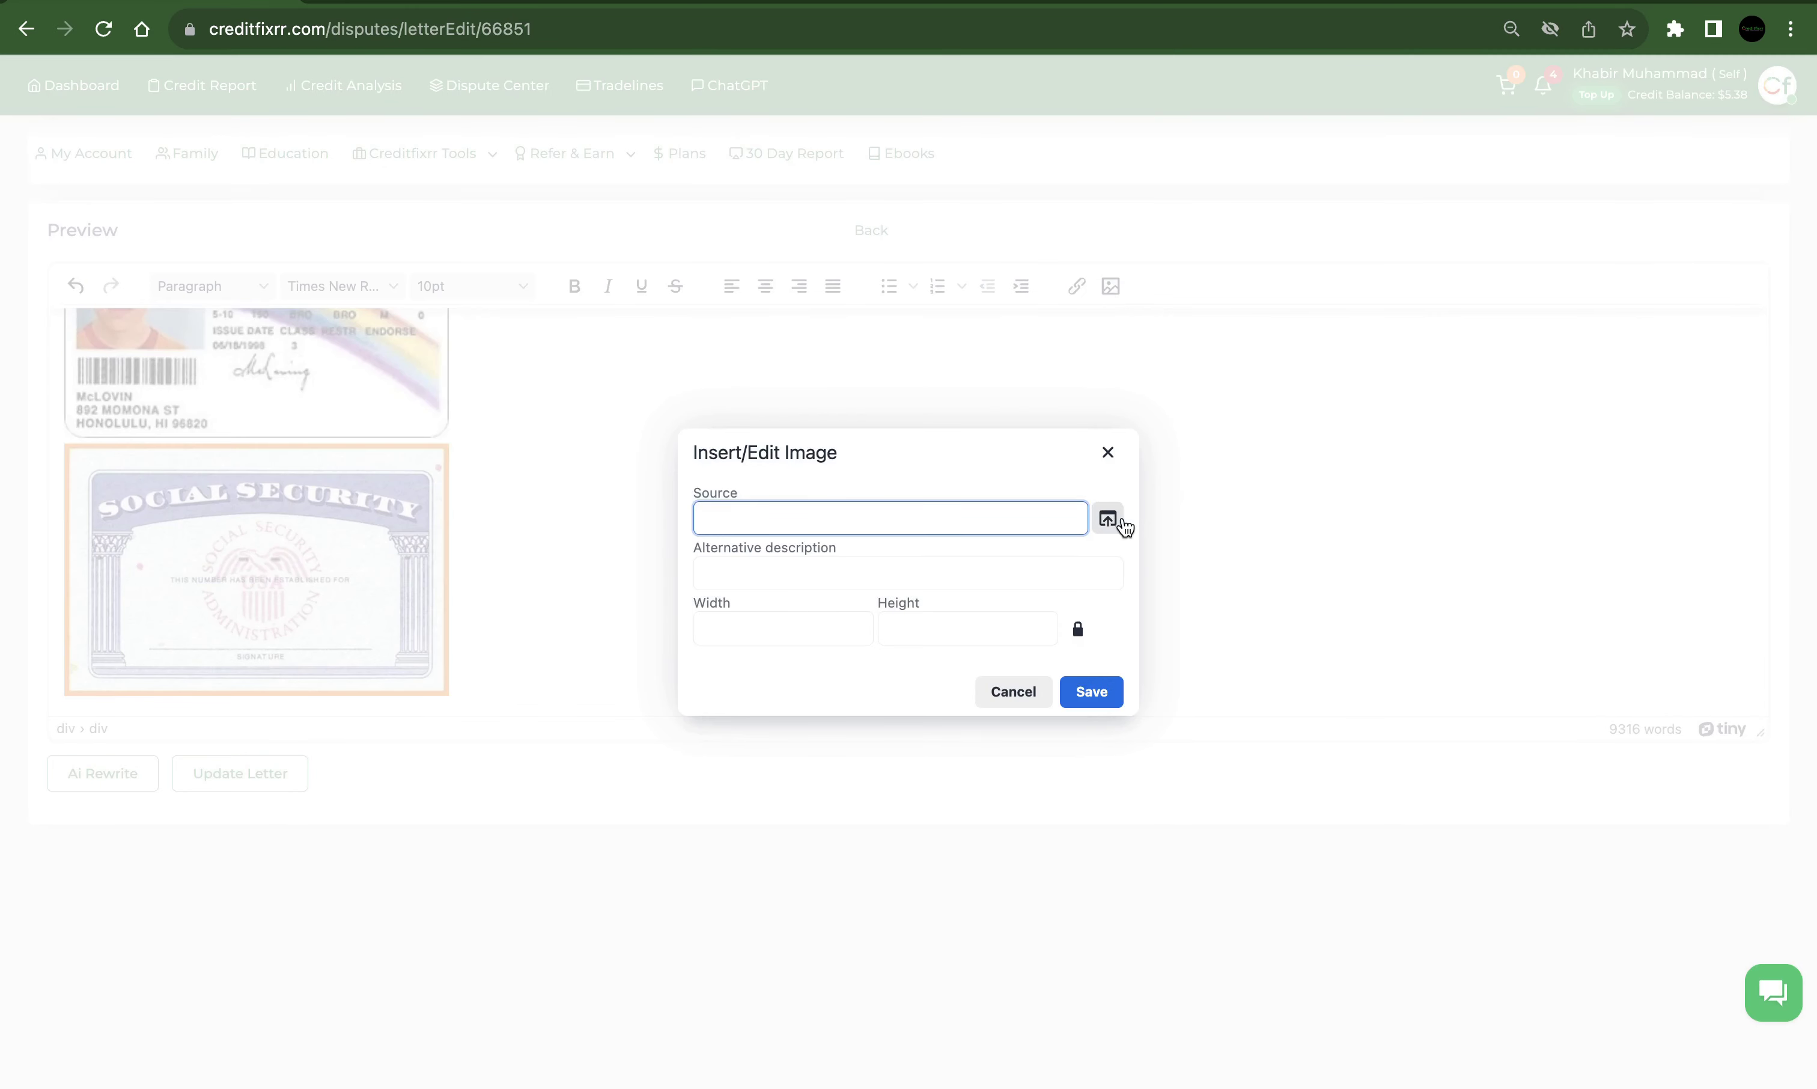
click(1111, 519)
double_click(577, 284)
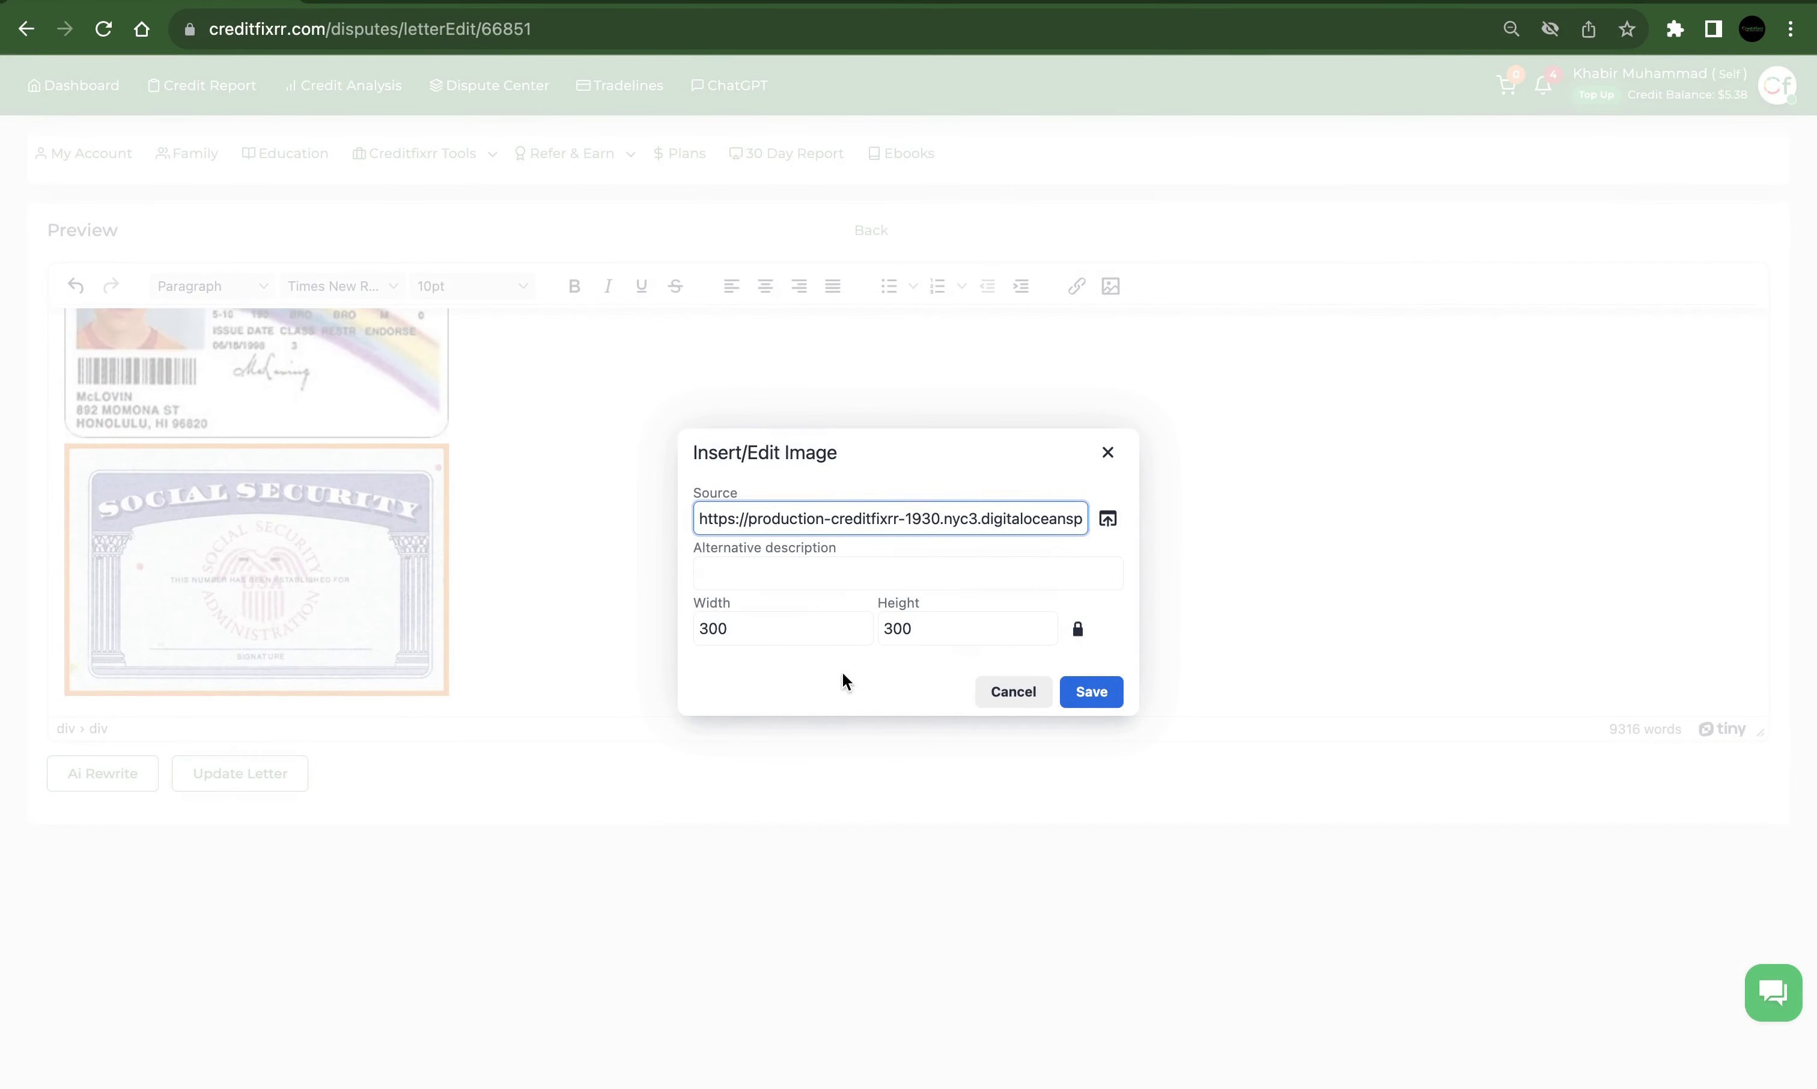
click(713, 628)
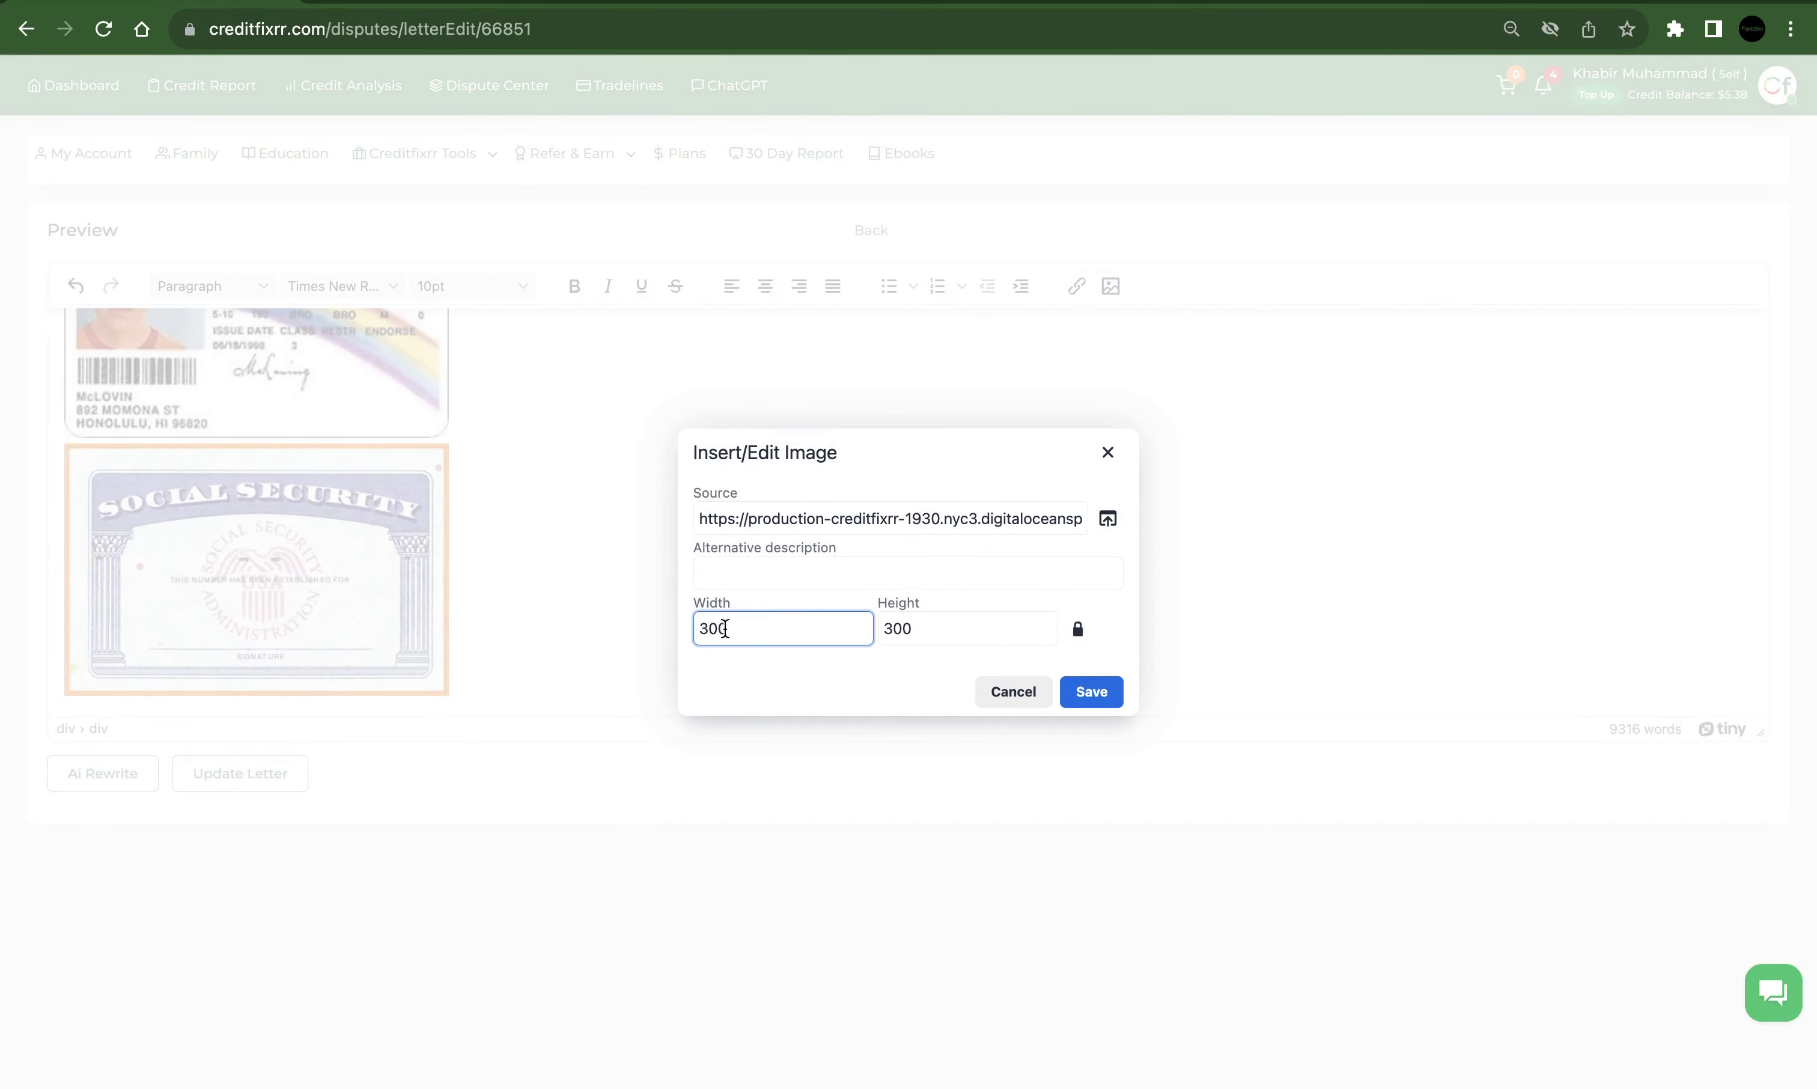
key(BackSpace)
text(5)
click(1092, 691)
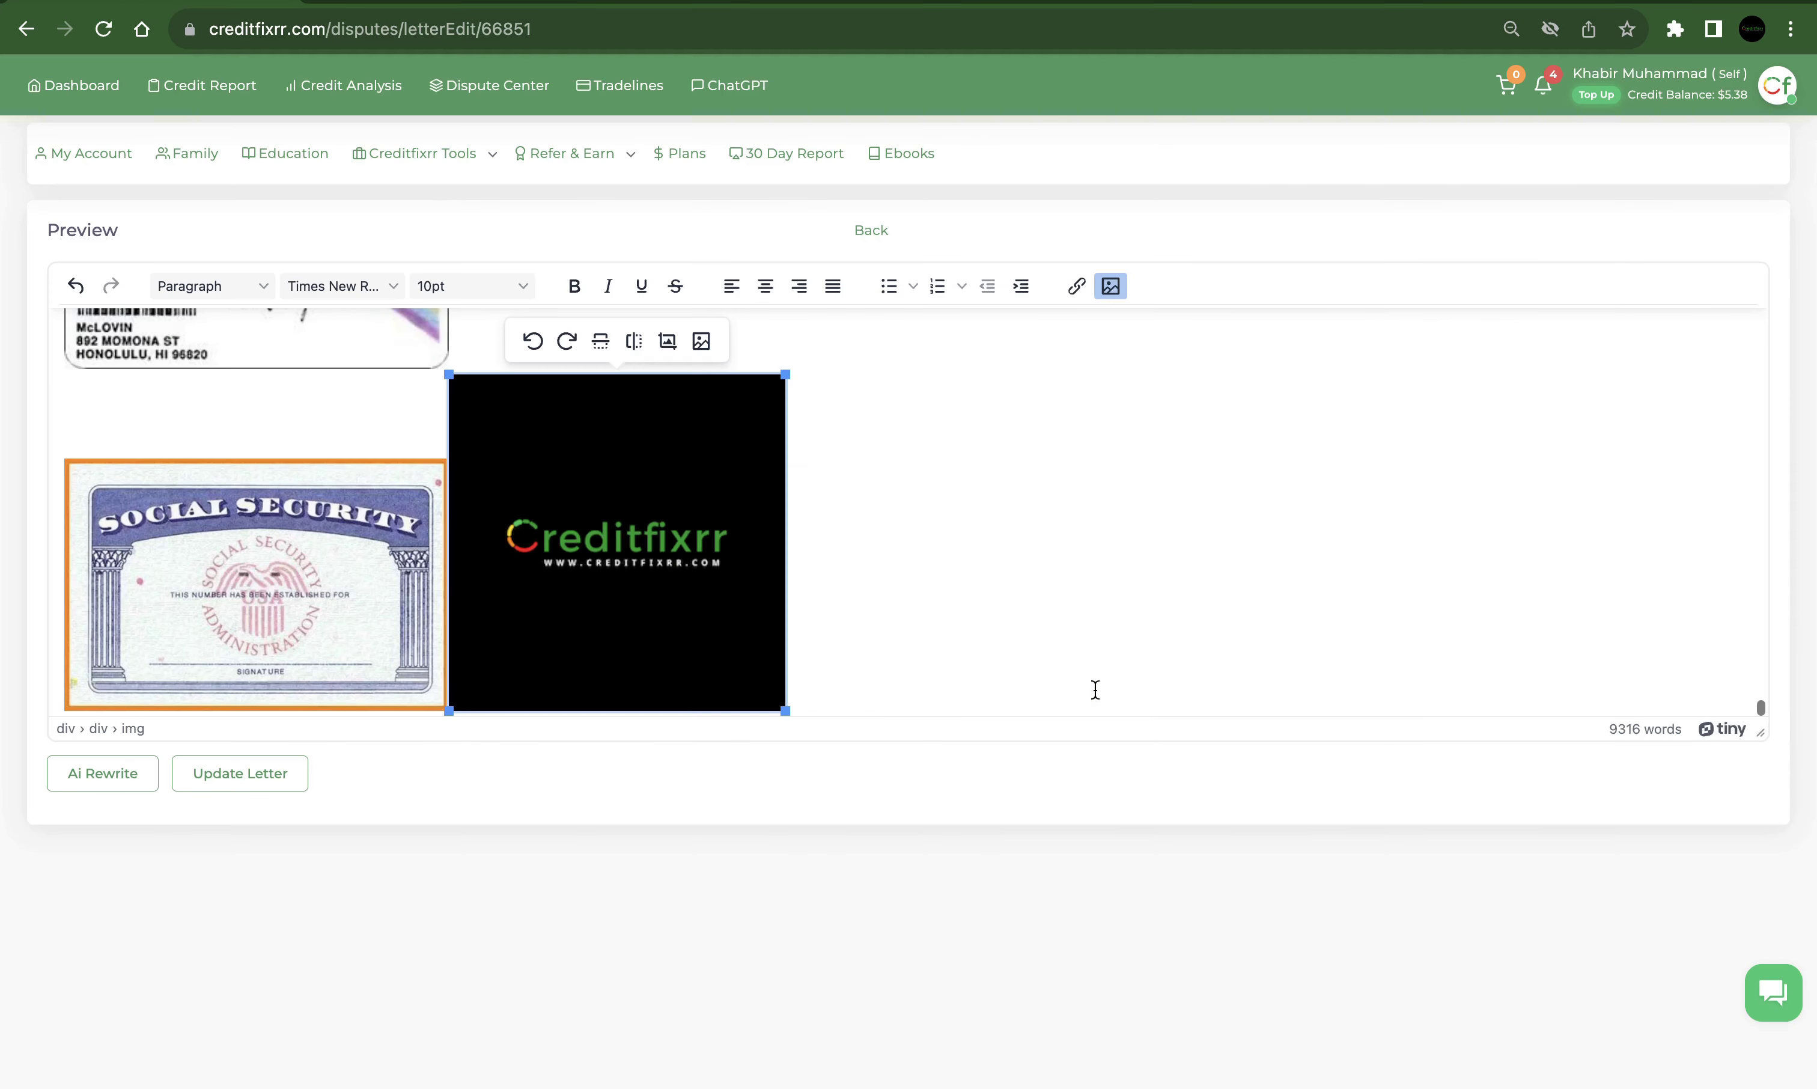
Update the letter, then preview its Enclosures to confirm the Creditfixrr image is listed.
click(238, 769)
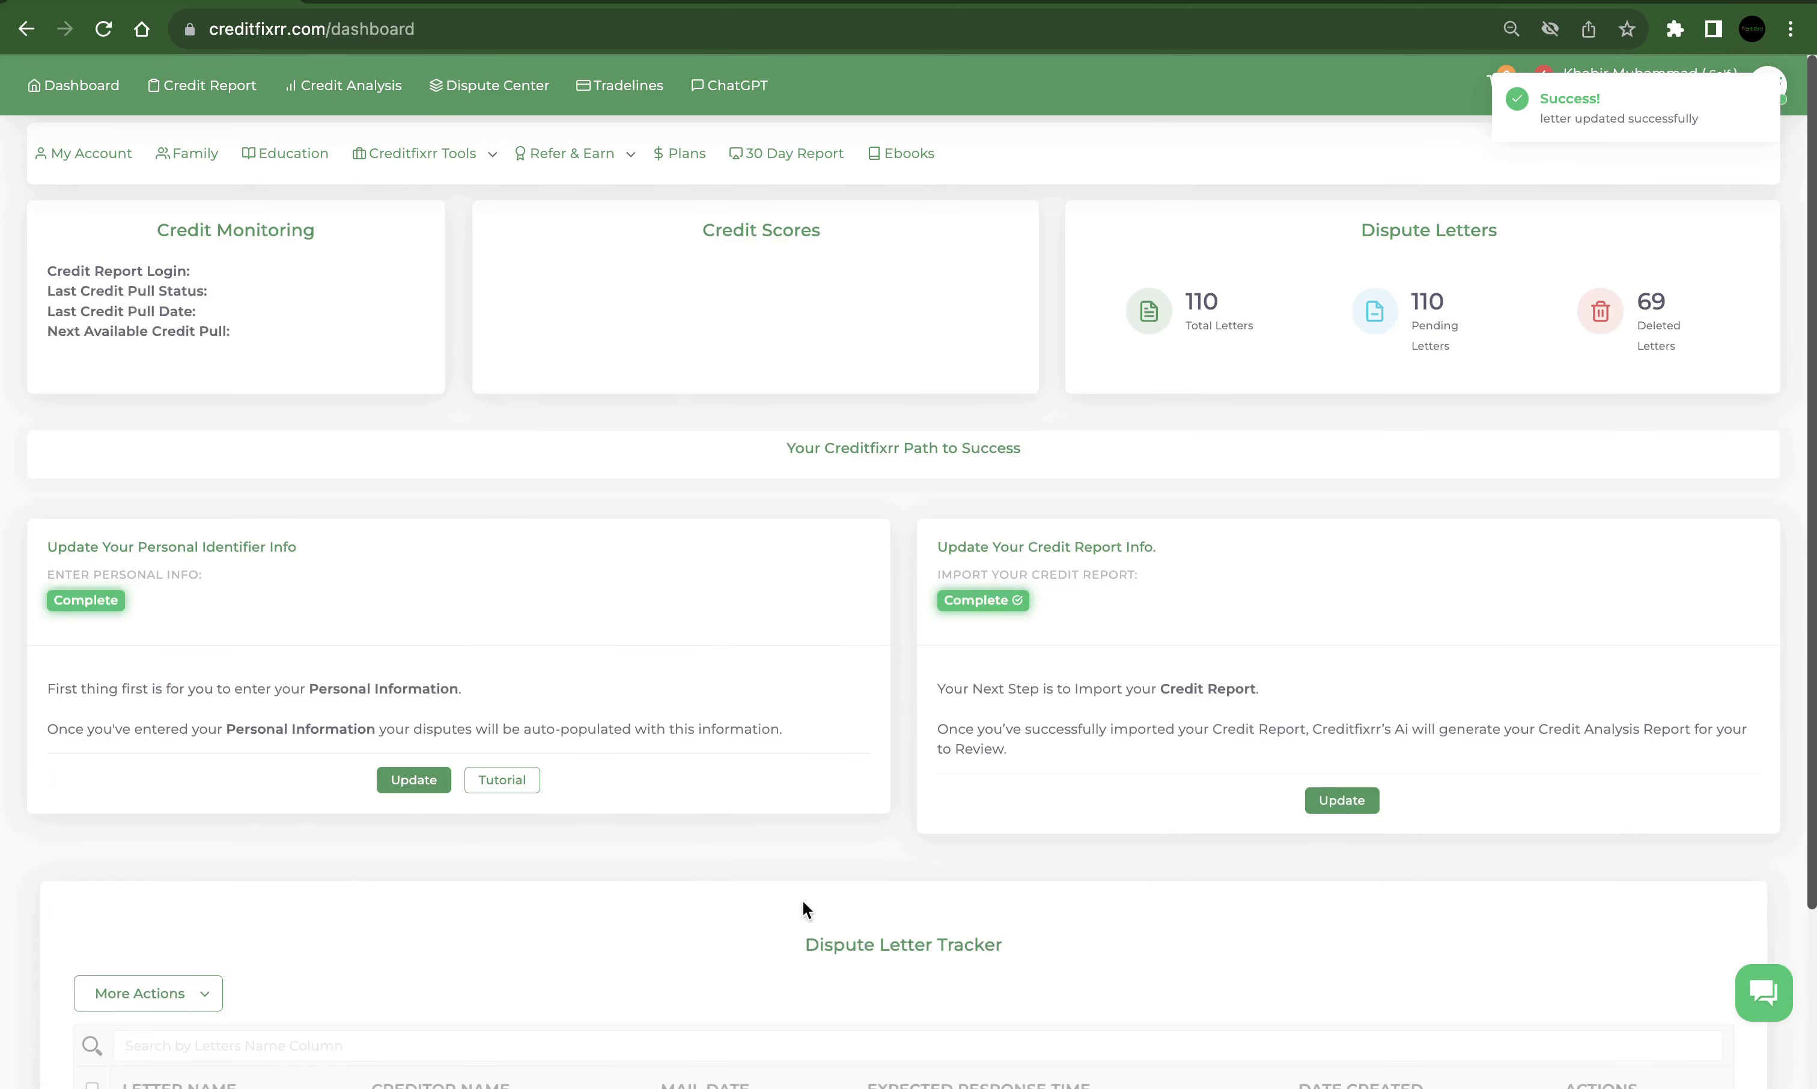
scroll(1317, 707, down, 8)
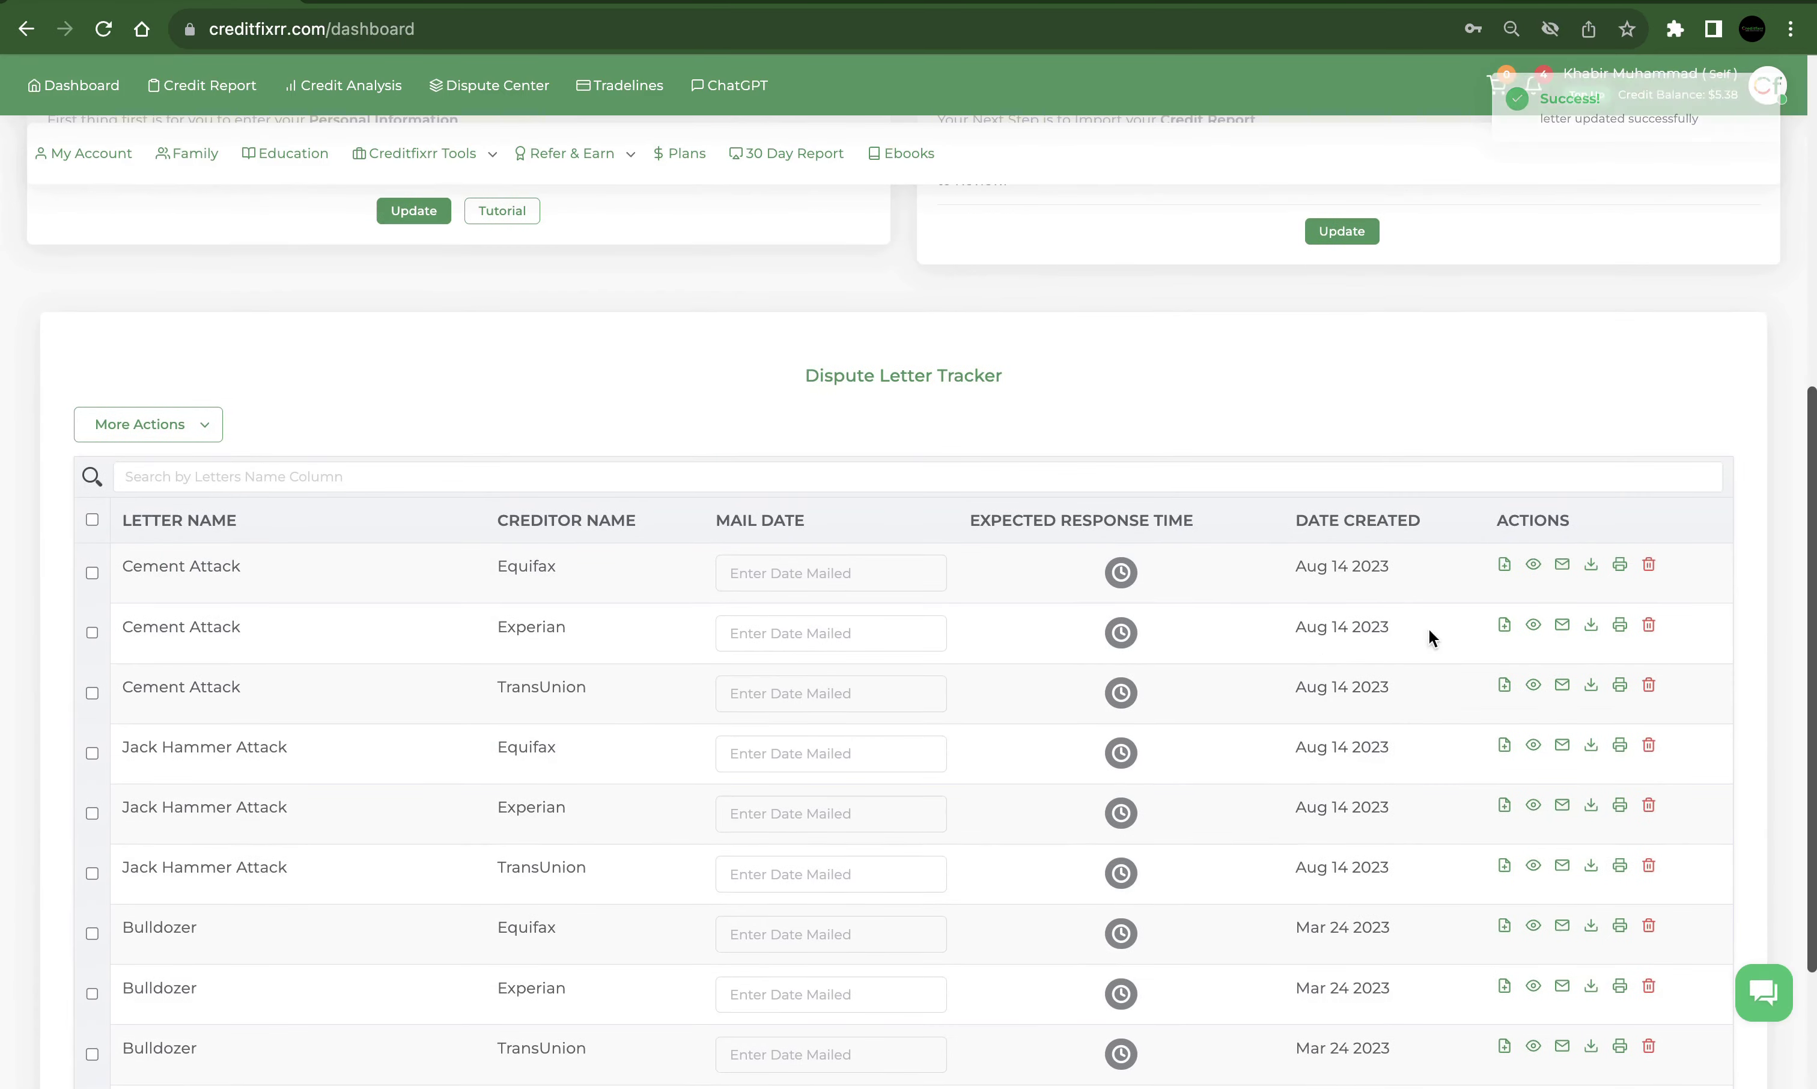
click(1533, 570)
scroll(703, 788, down, 20)
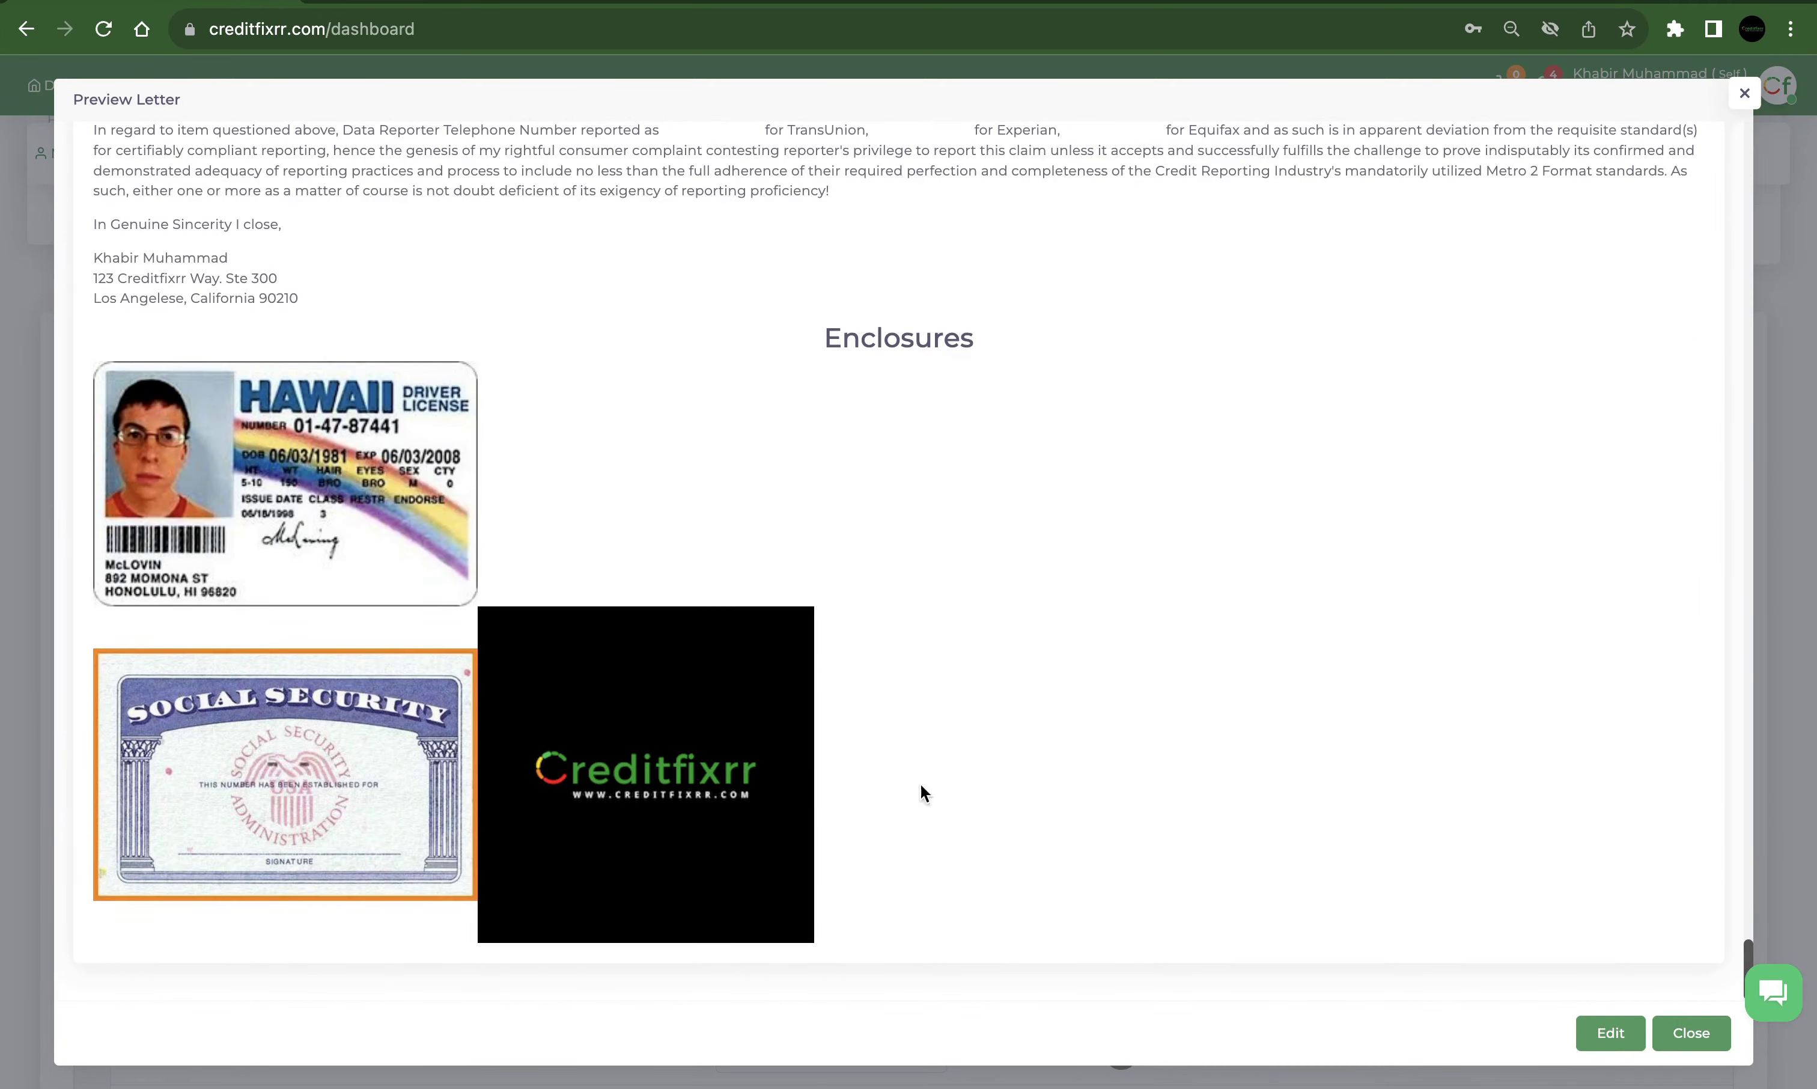
click(1691, 1031)
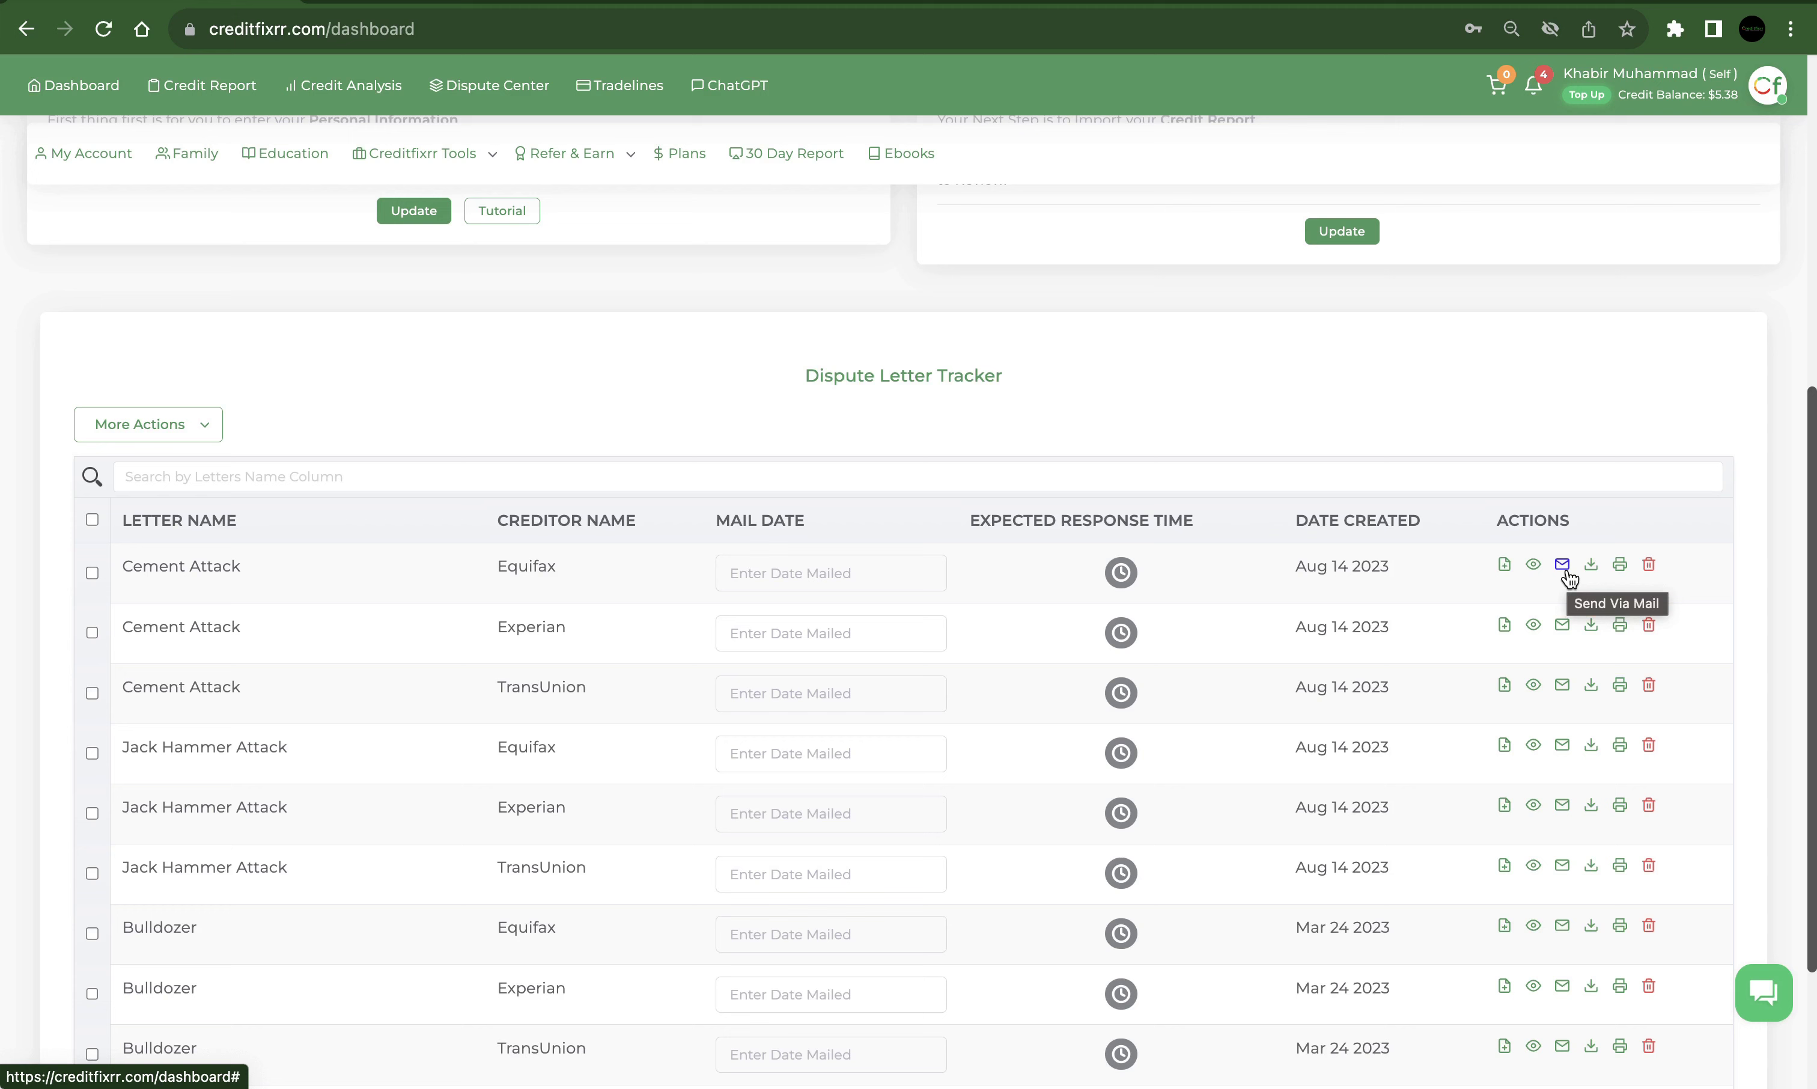
Start mailing the Cement Attack letter with the letter type set to Certified Mail.
click(1562, 566)
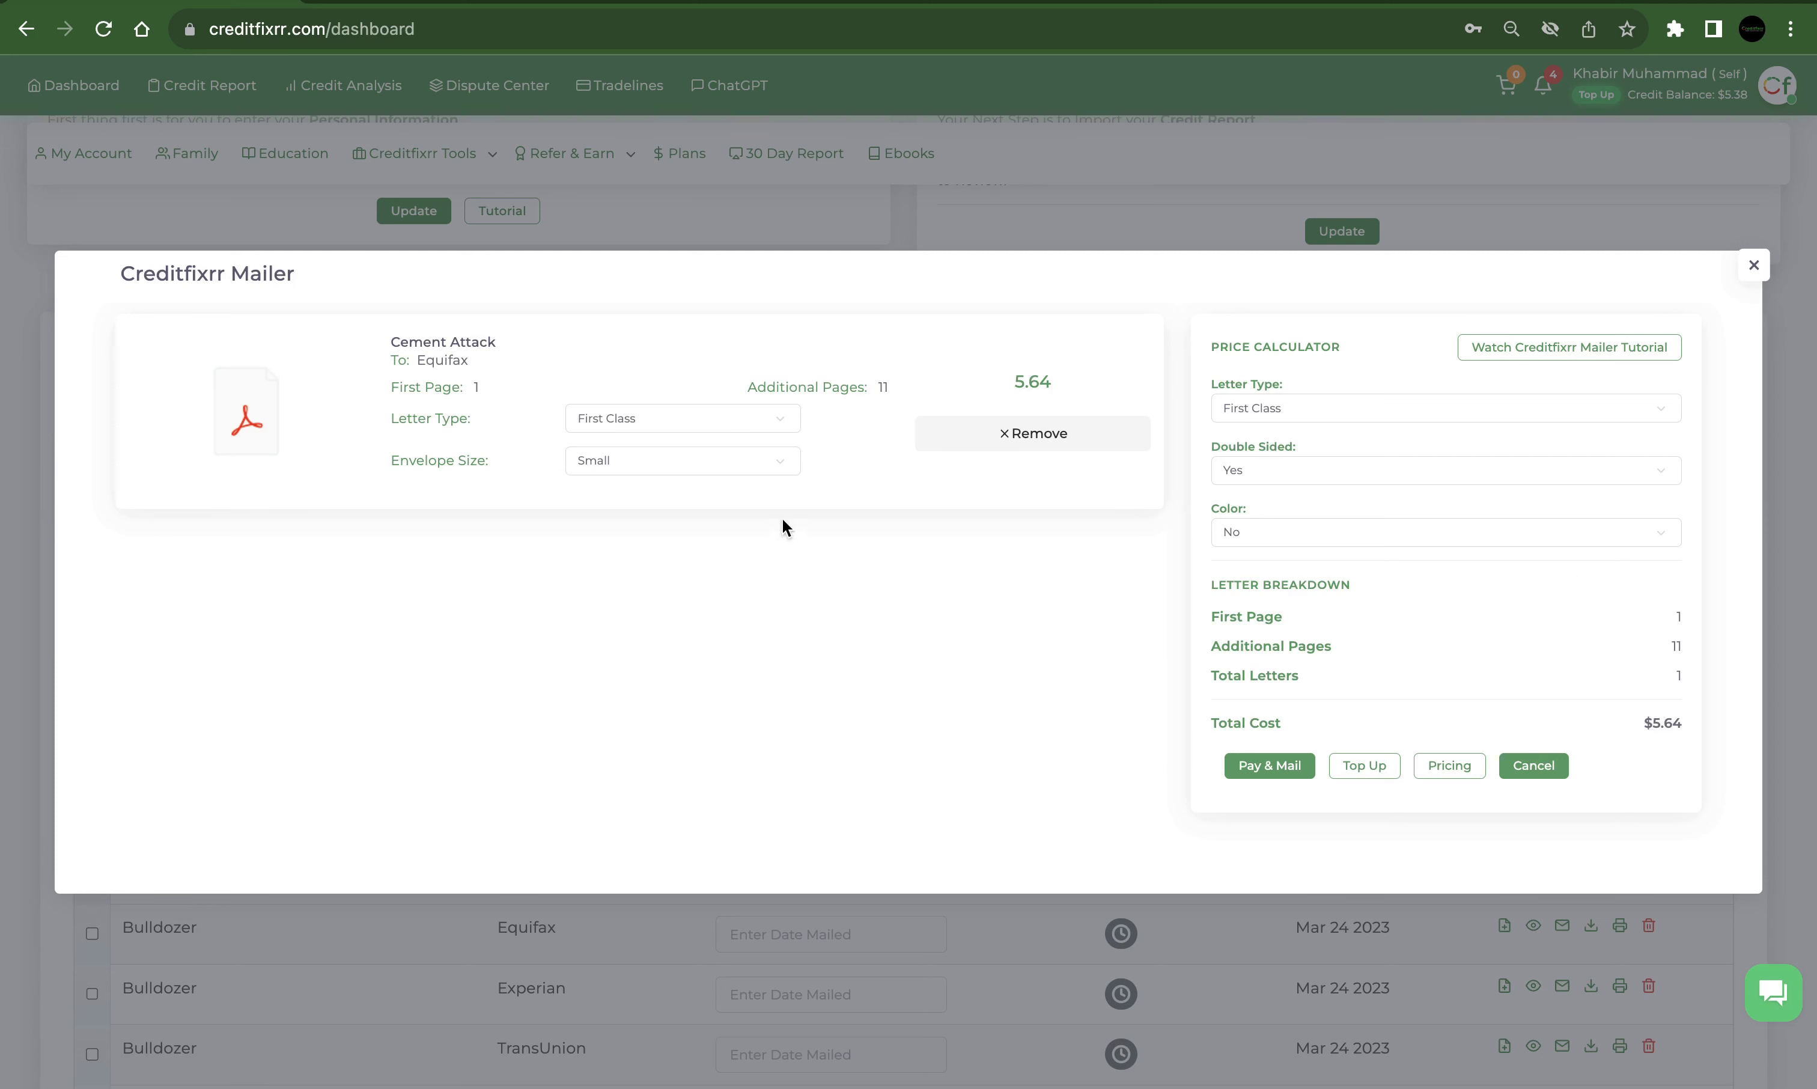
click(701, 418)
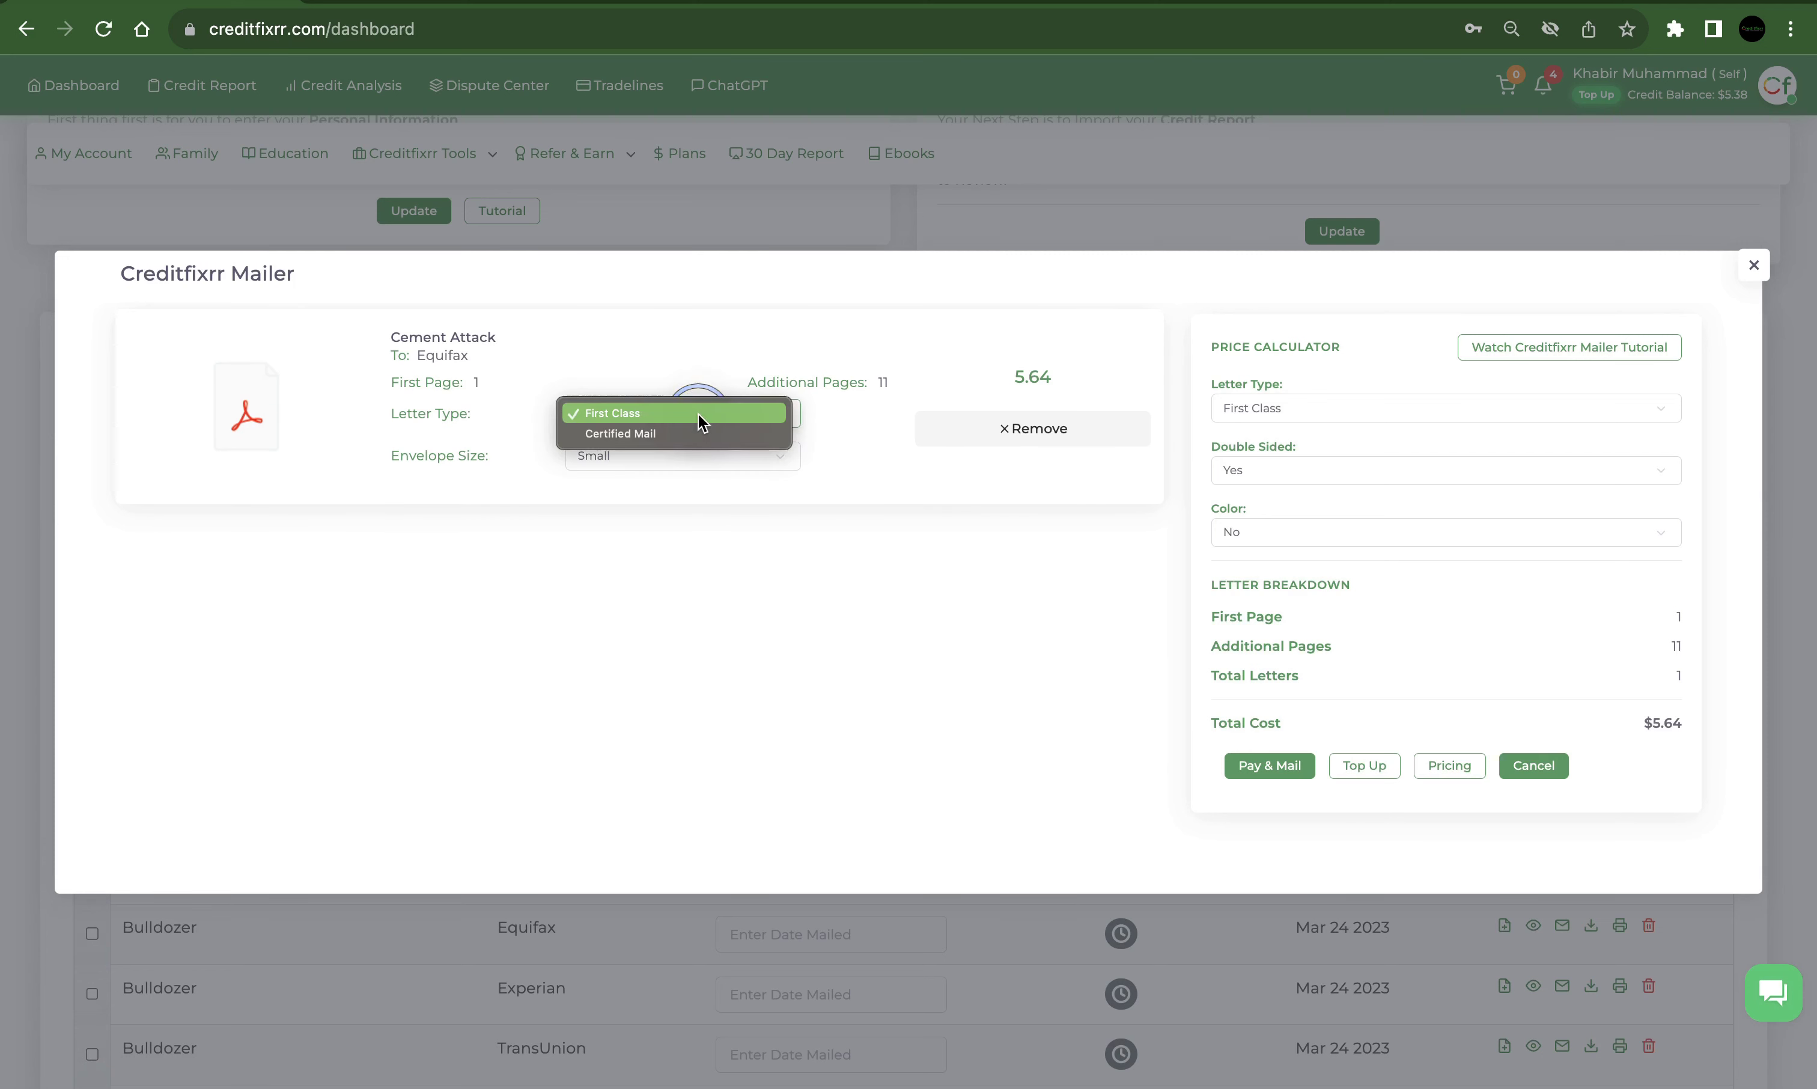
click(643, 435)
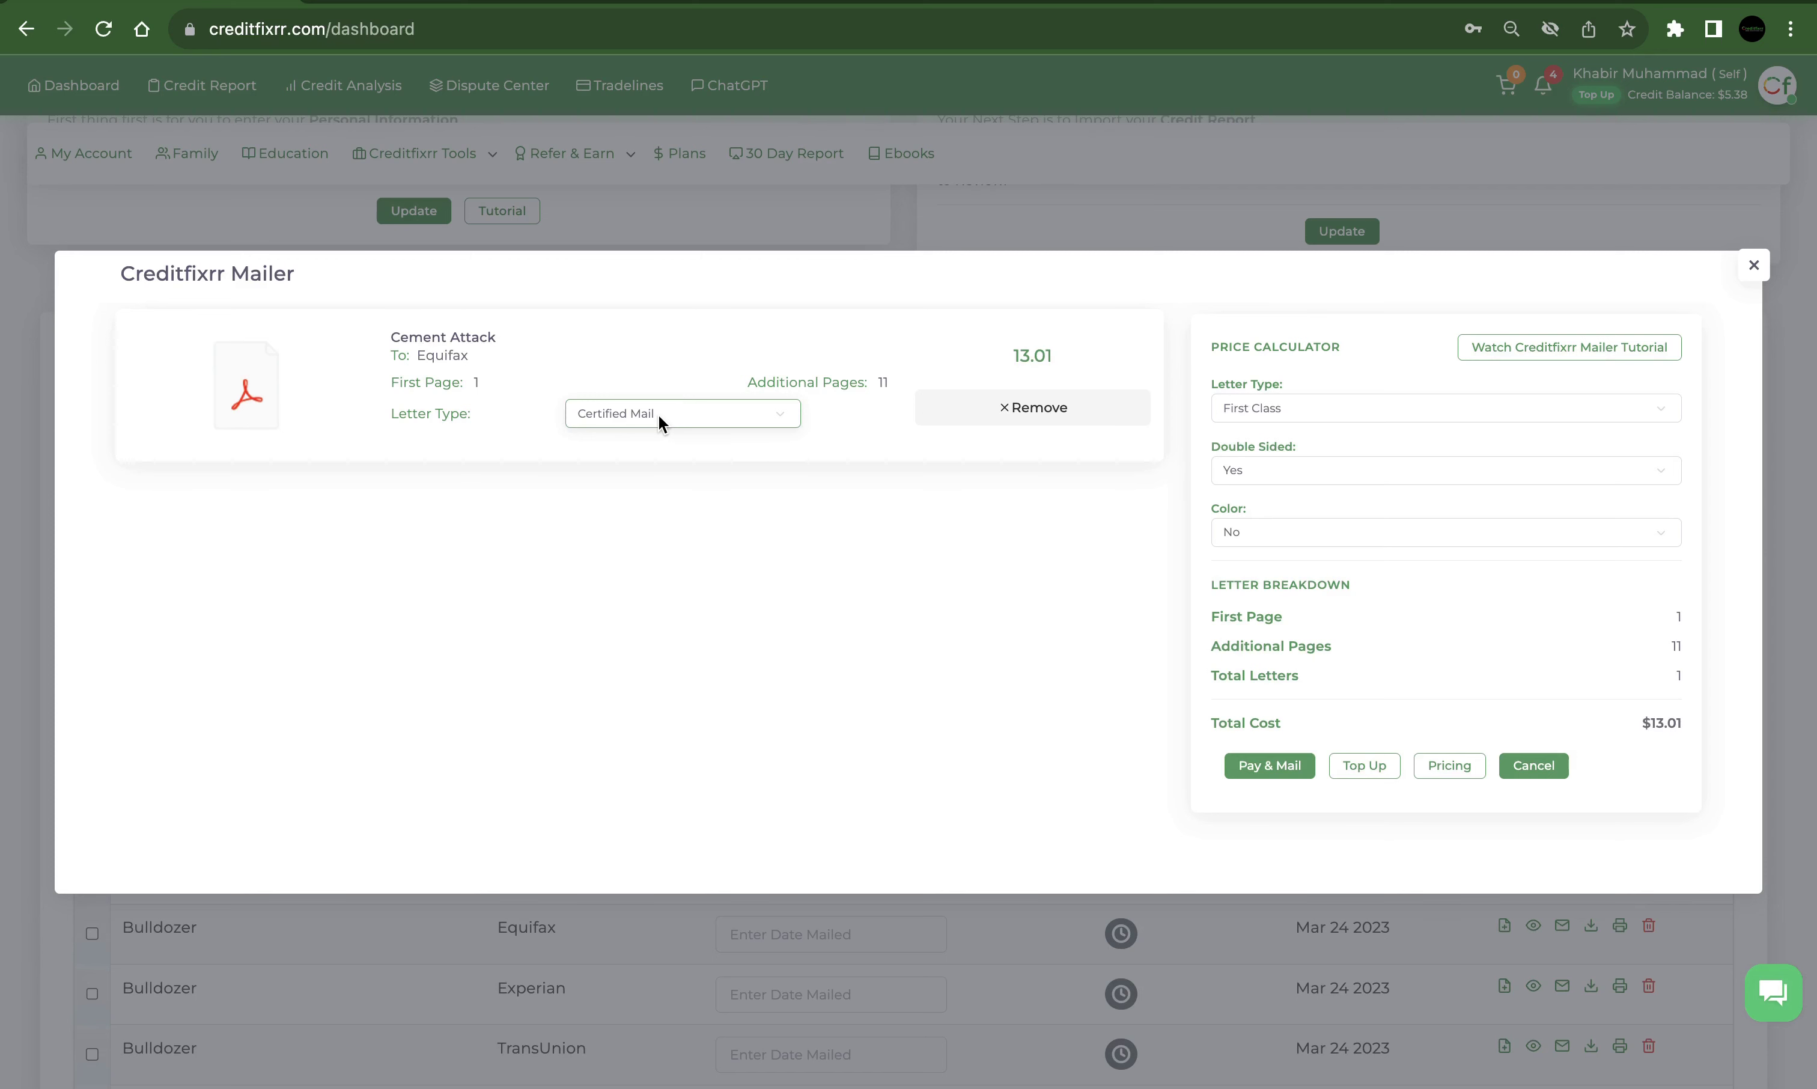
click(658, 421)
click(642, 318)
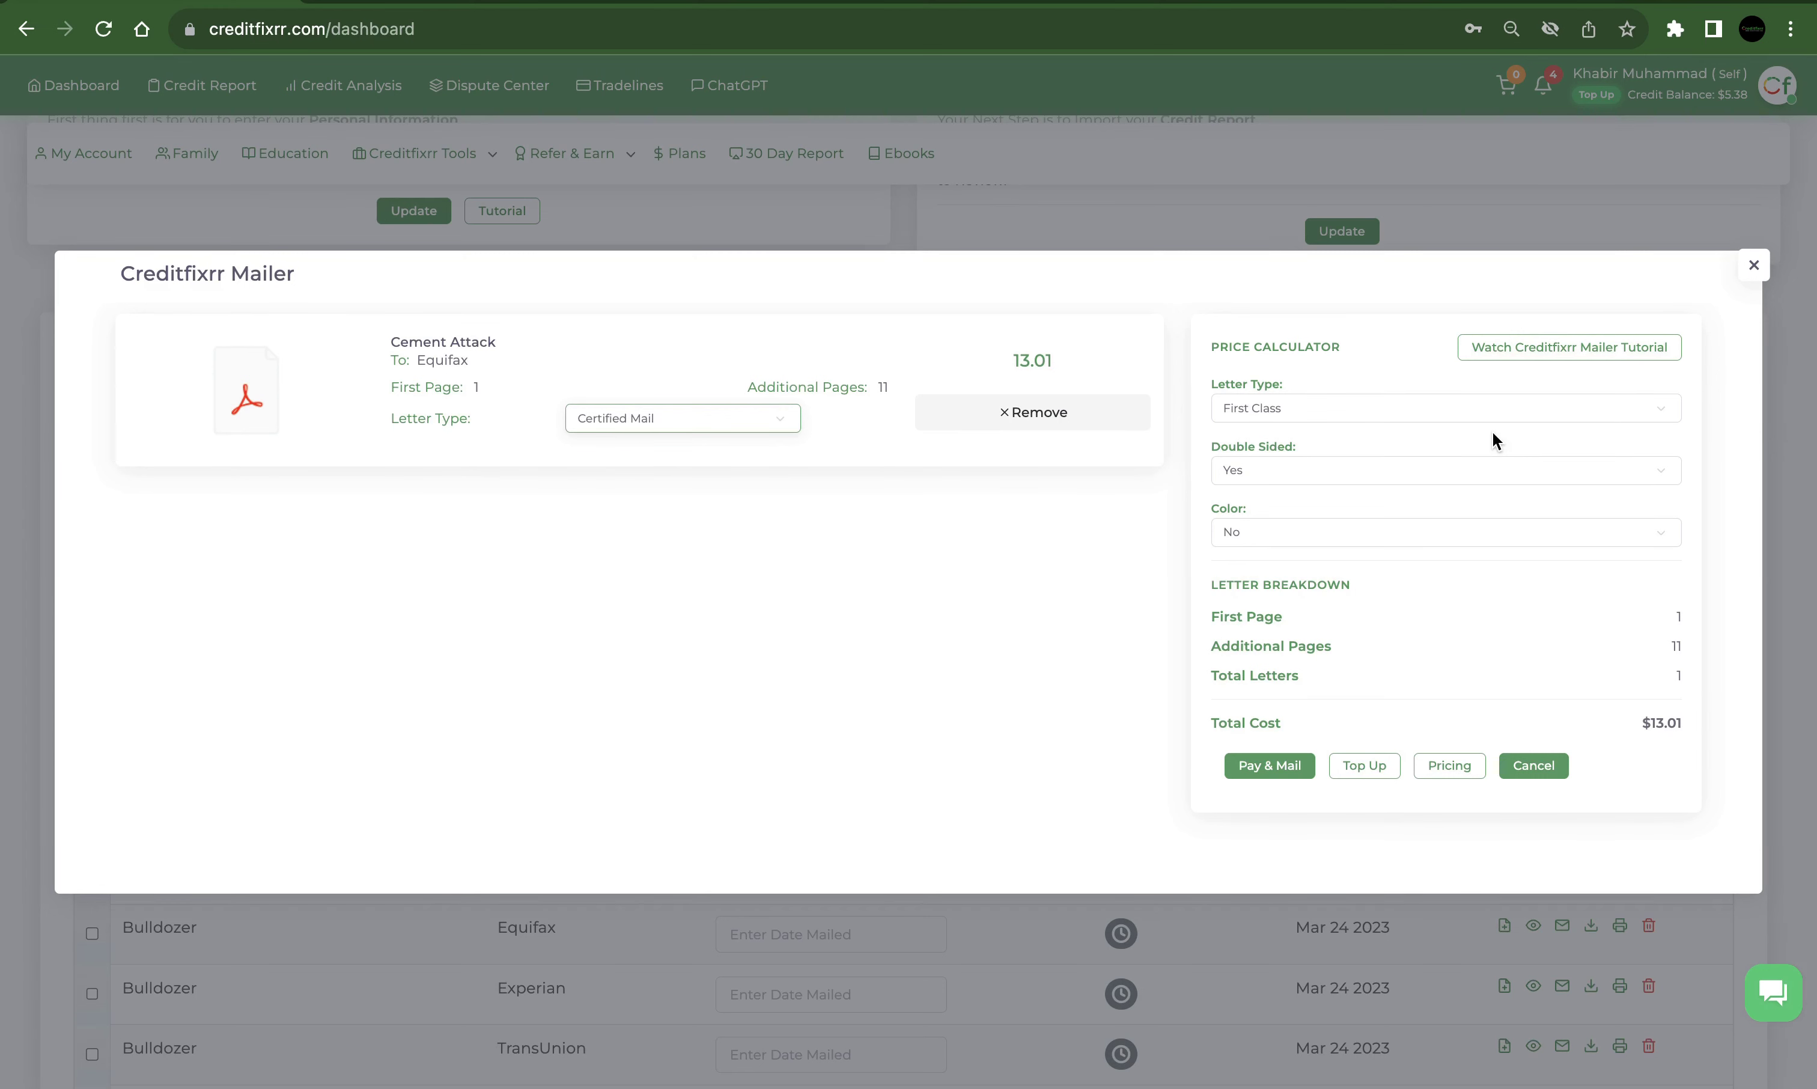
Review the Top Up options and the mailing price chart, then cancel the mailer.
click(1357, 765)
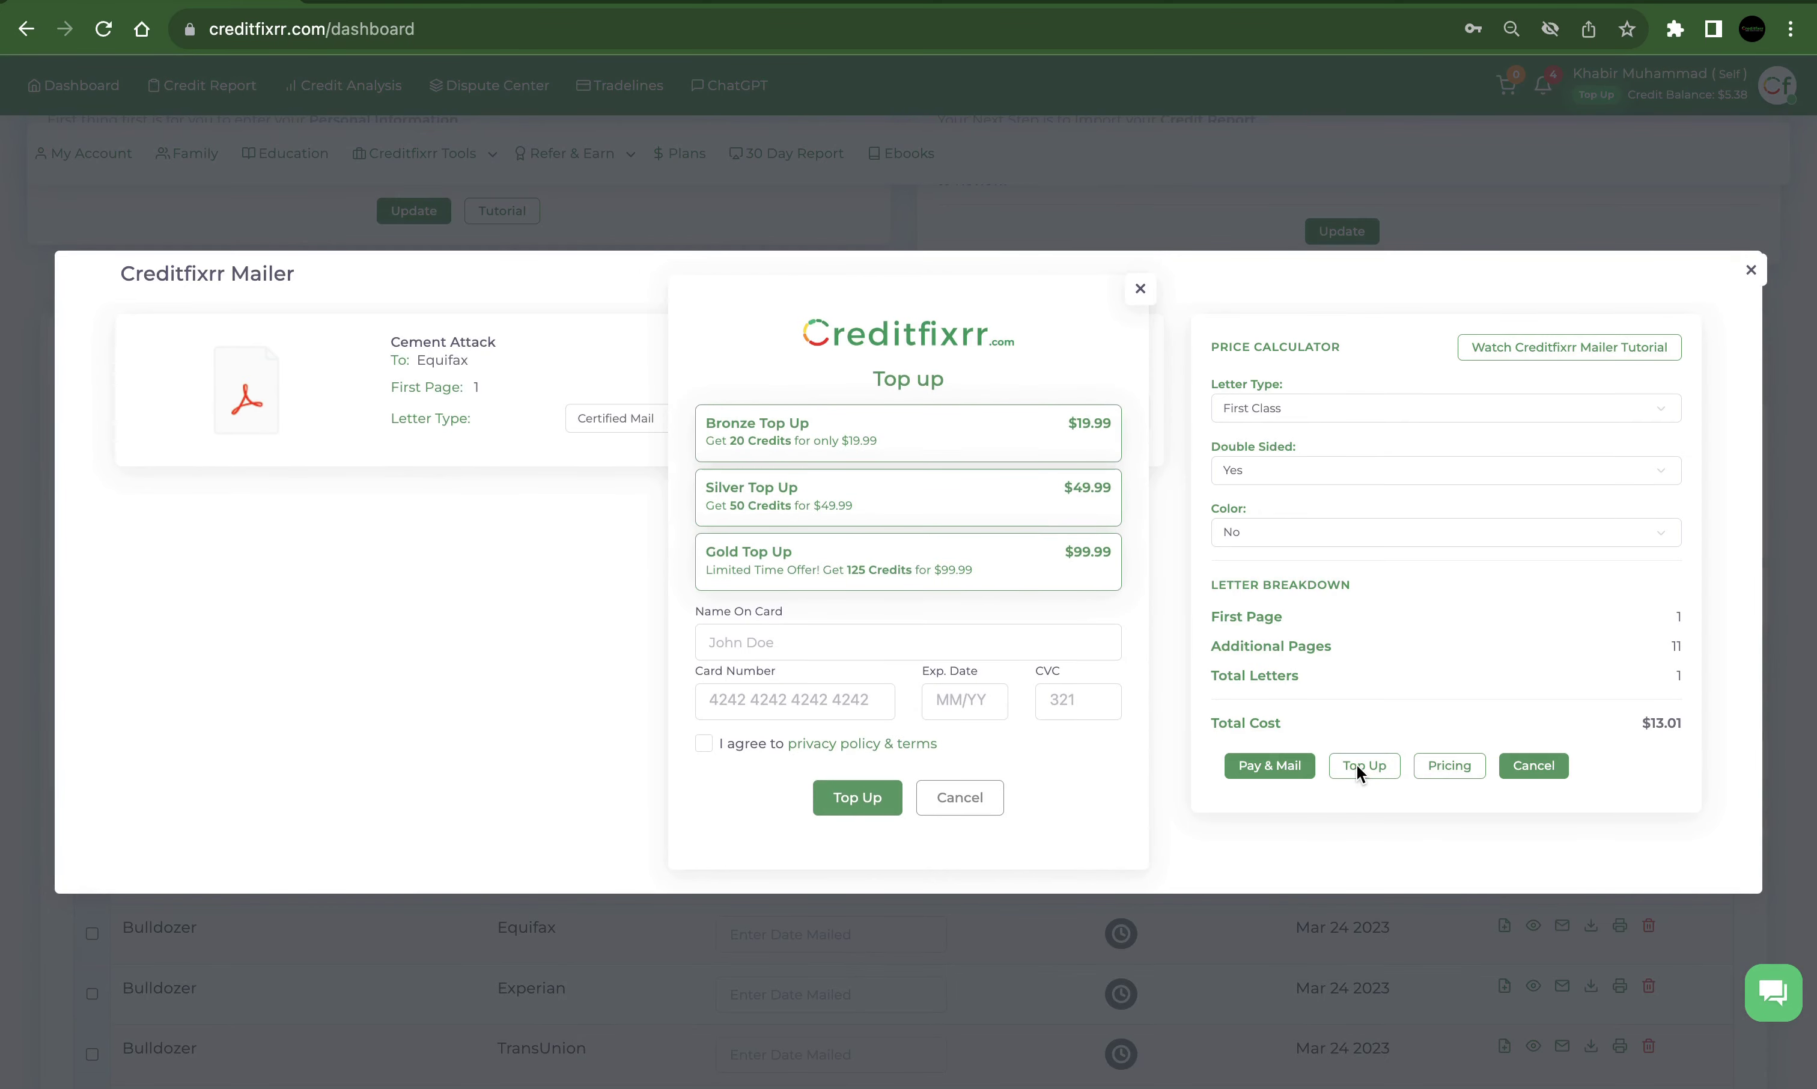
click(958, 795)
click(1450, 765)
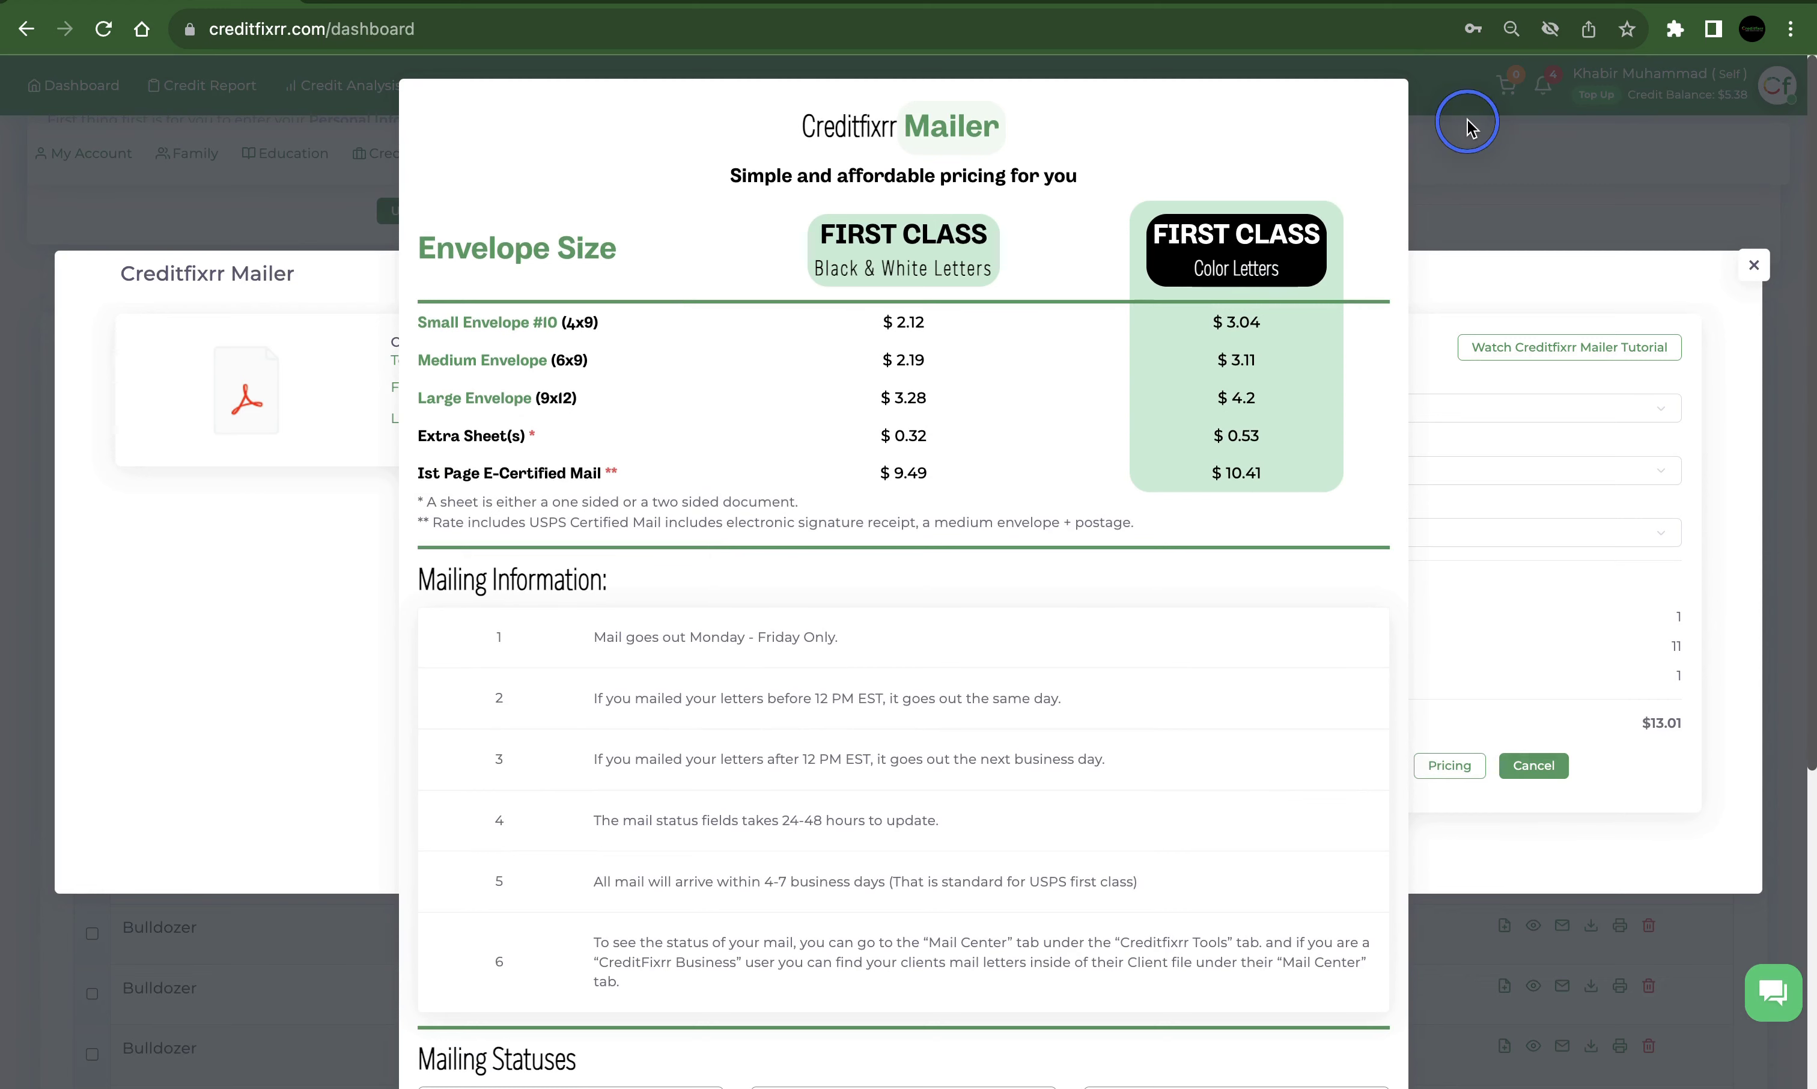
click(1467, 120)
click(1533, 762)
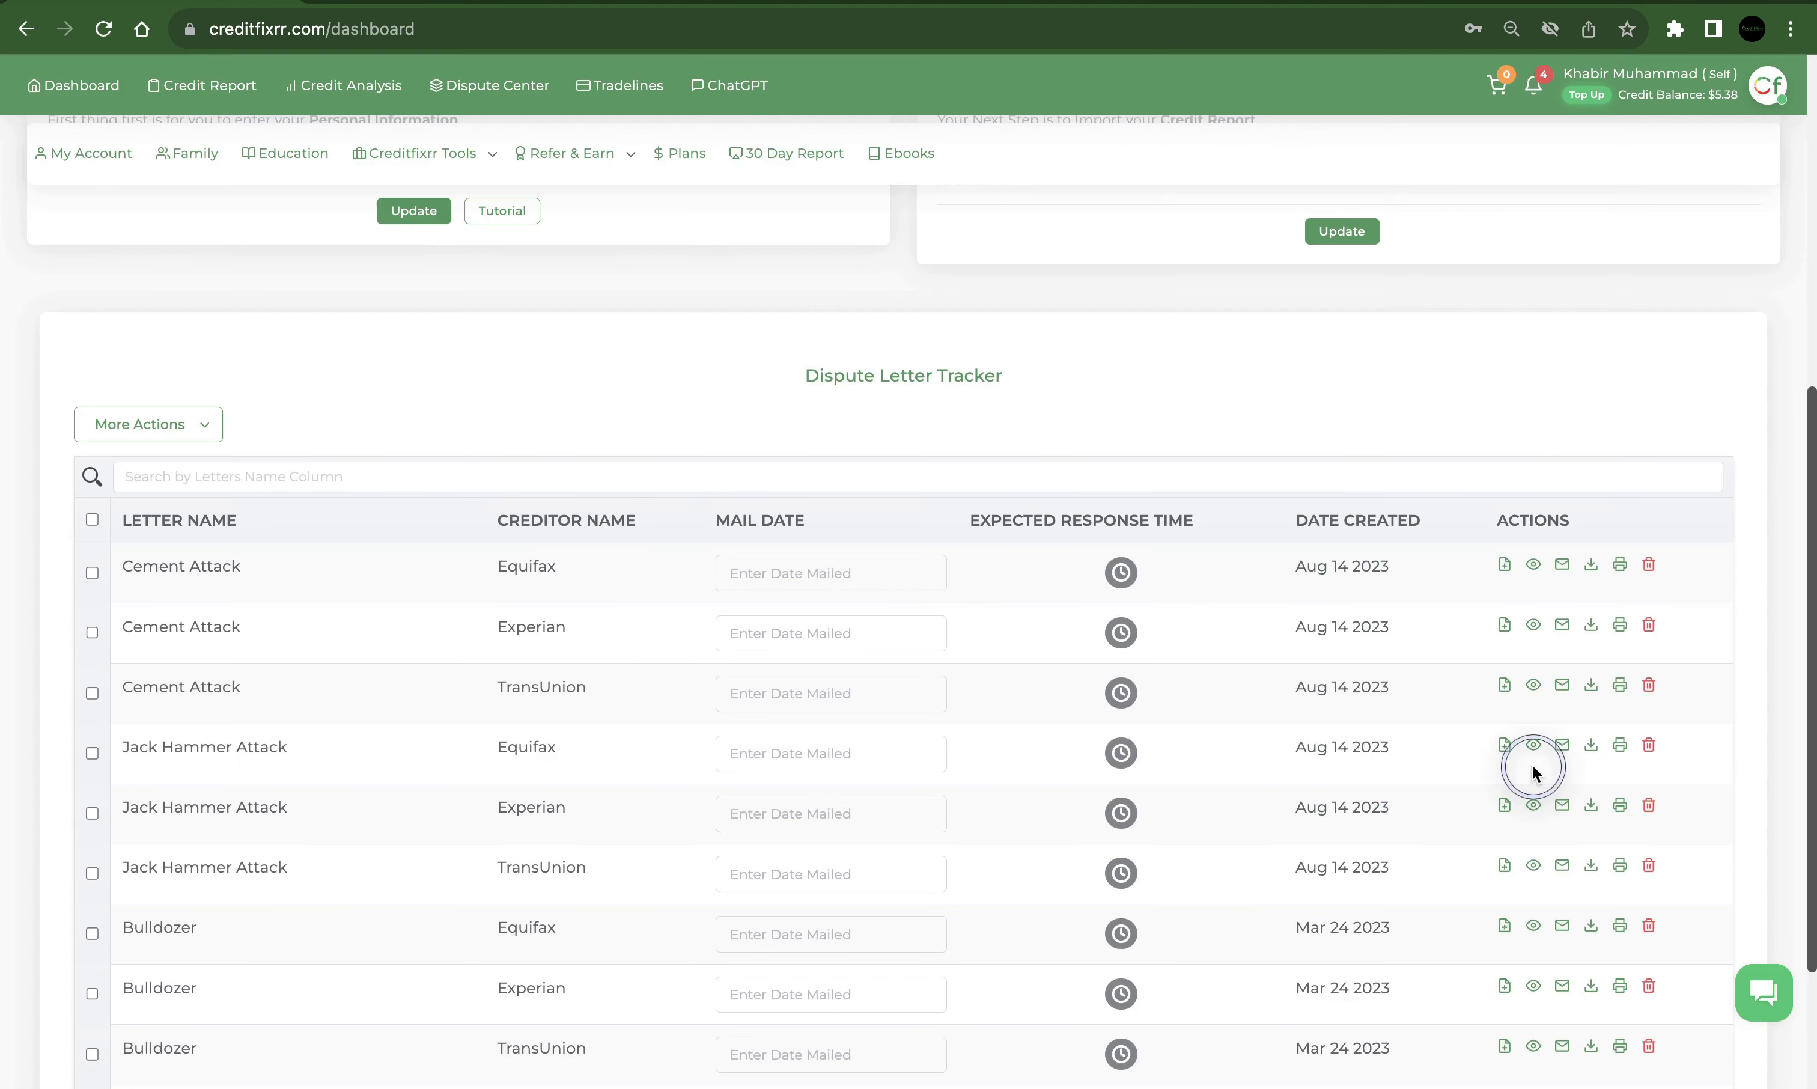
Send the Equifax and Experian Cement Attack letters to Send Bulk Mail, attempt Pay & Mail, then cancel.
click(91, 574)
click(91, 661)
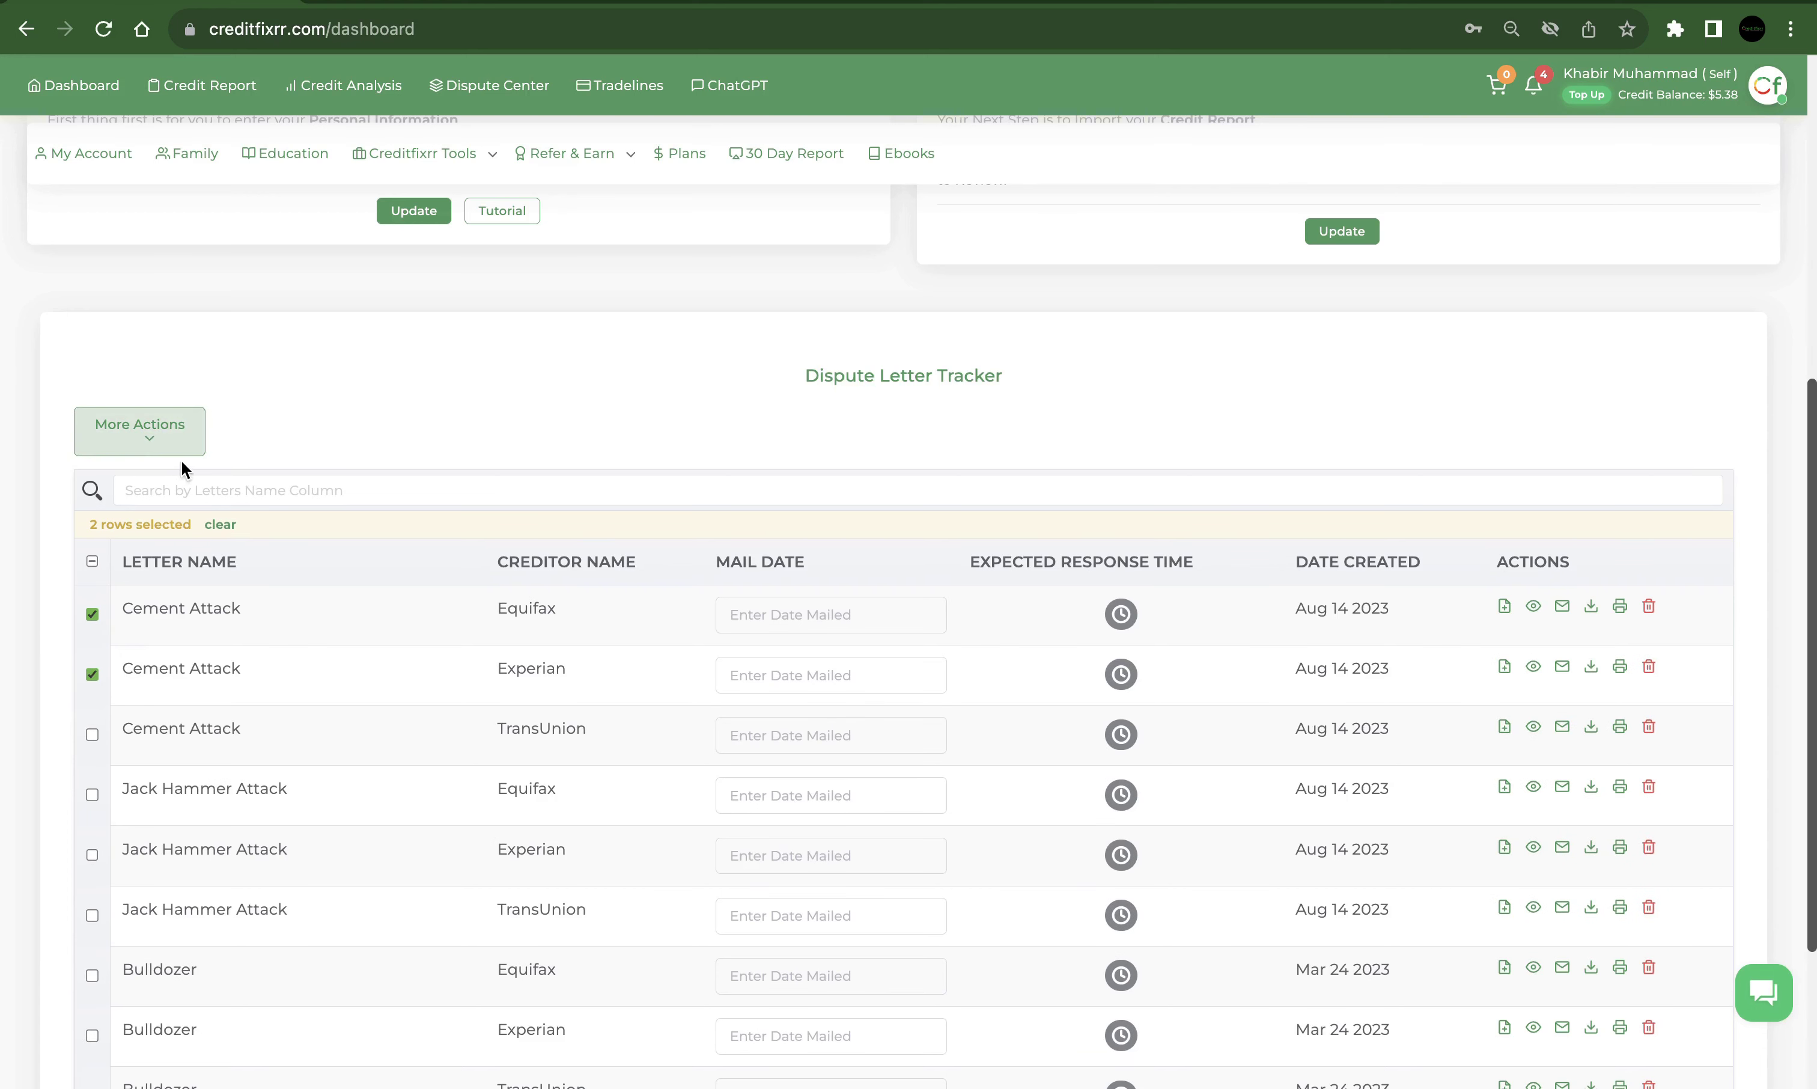
click(143, 441)
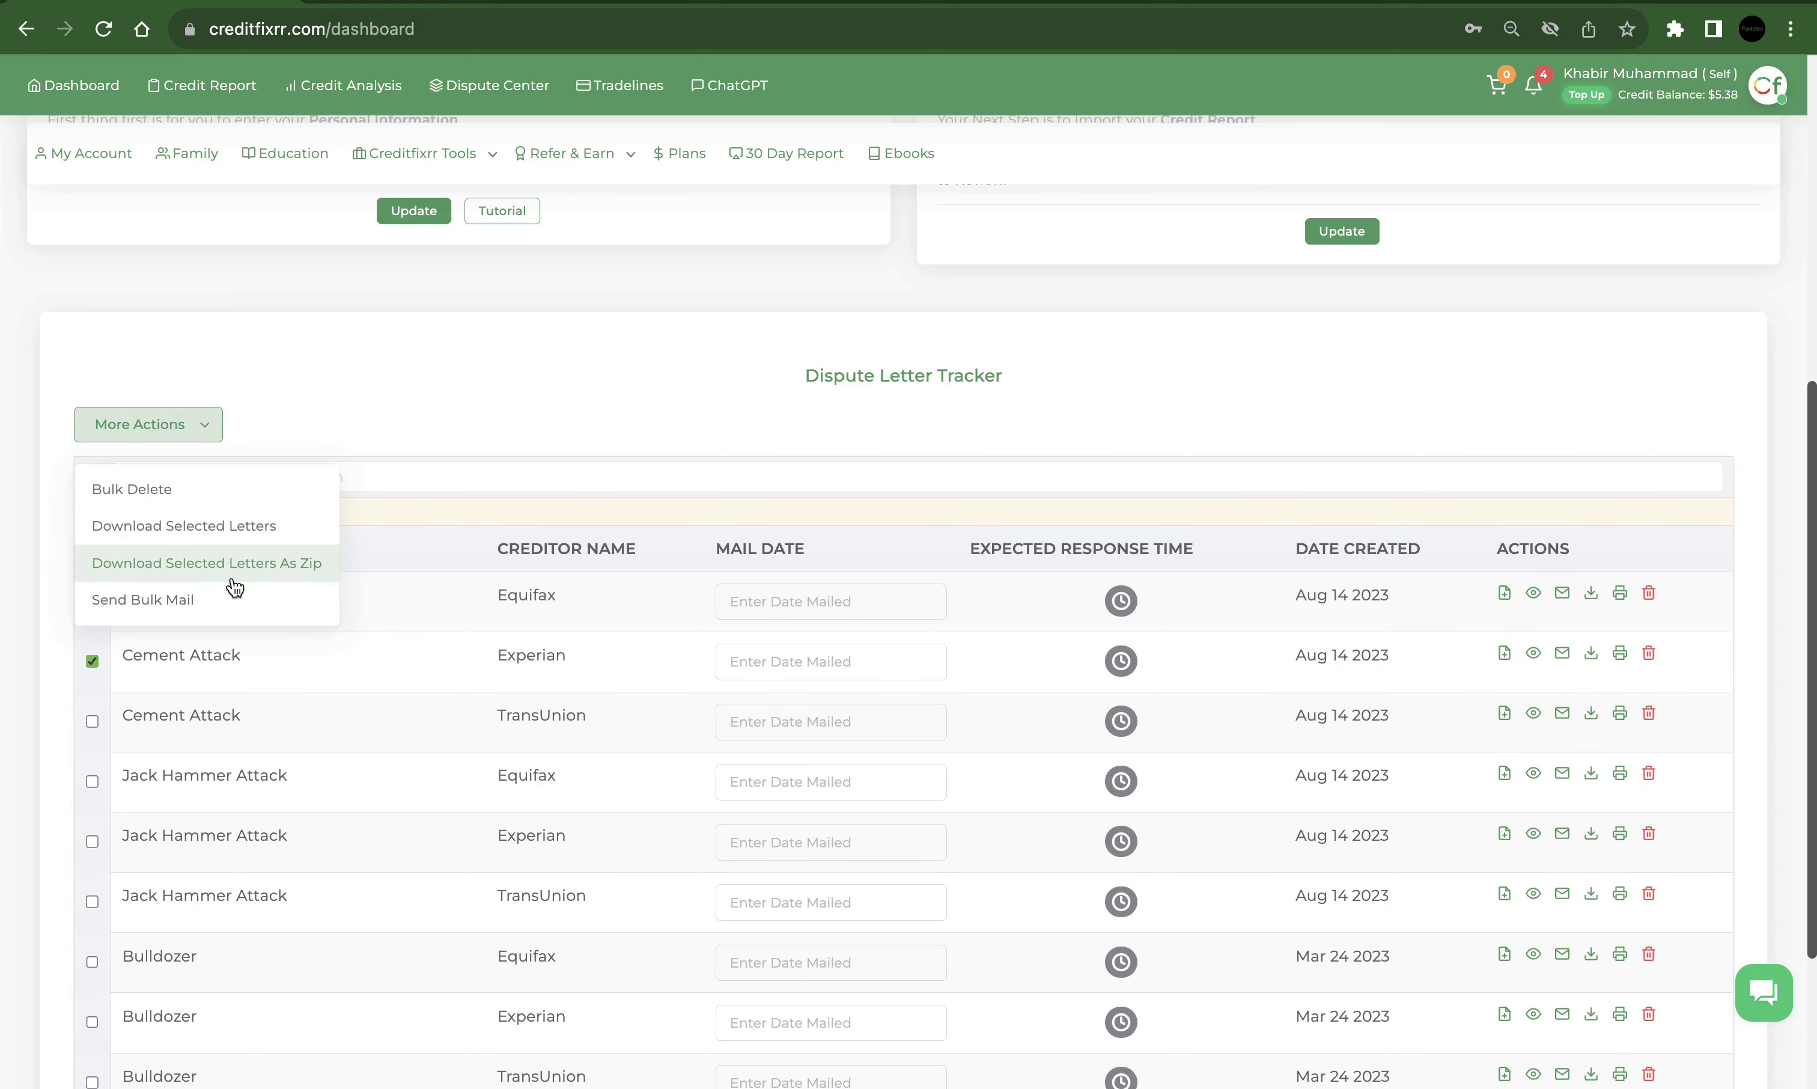
click(161, 610)
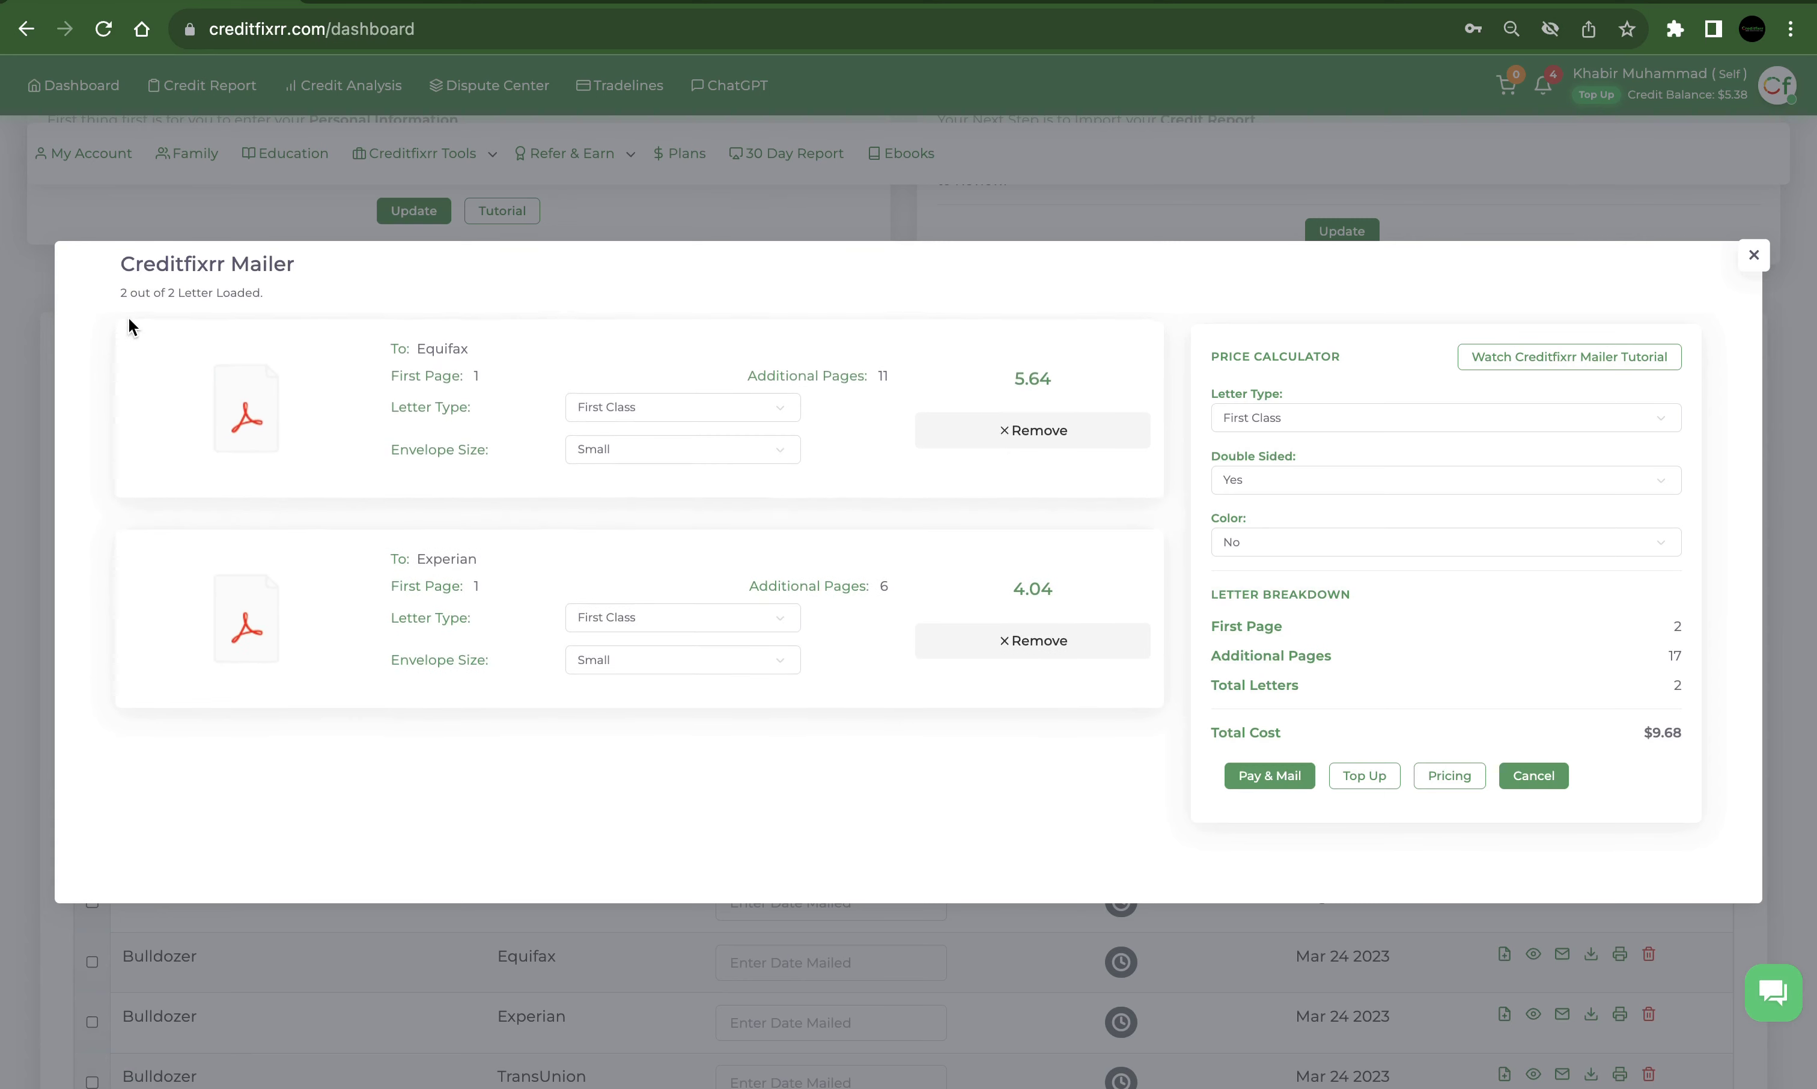
click(1264, 790)
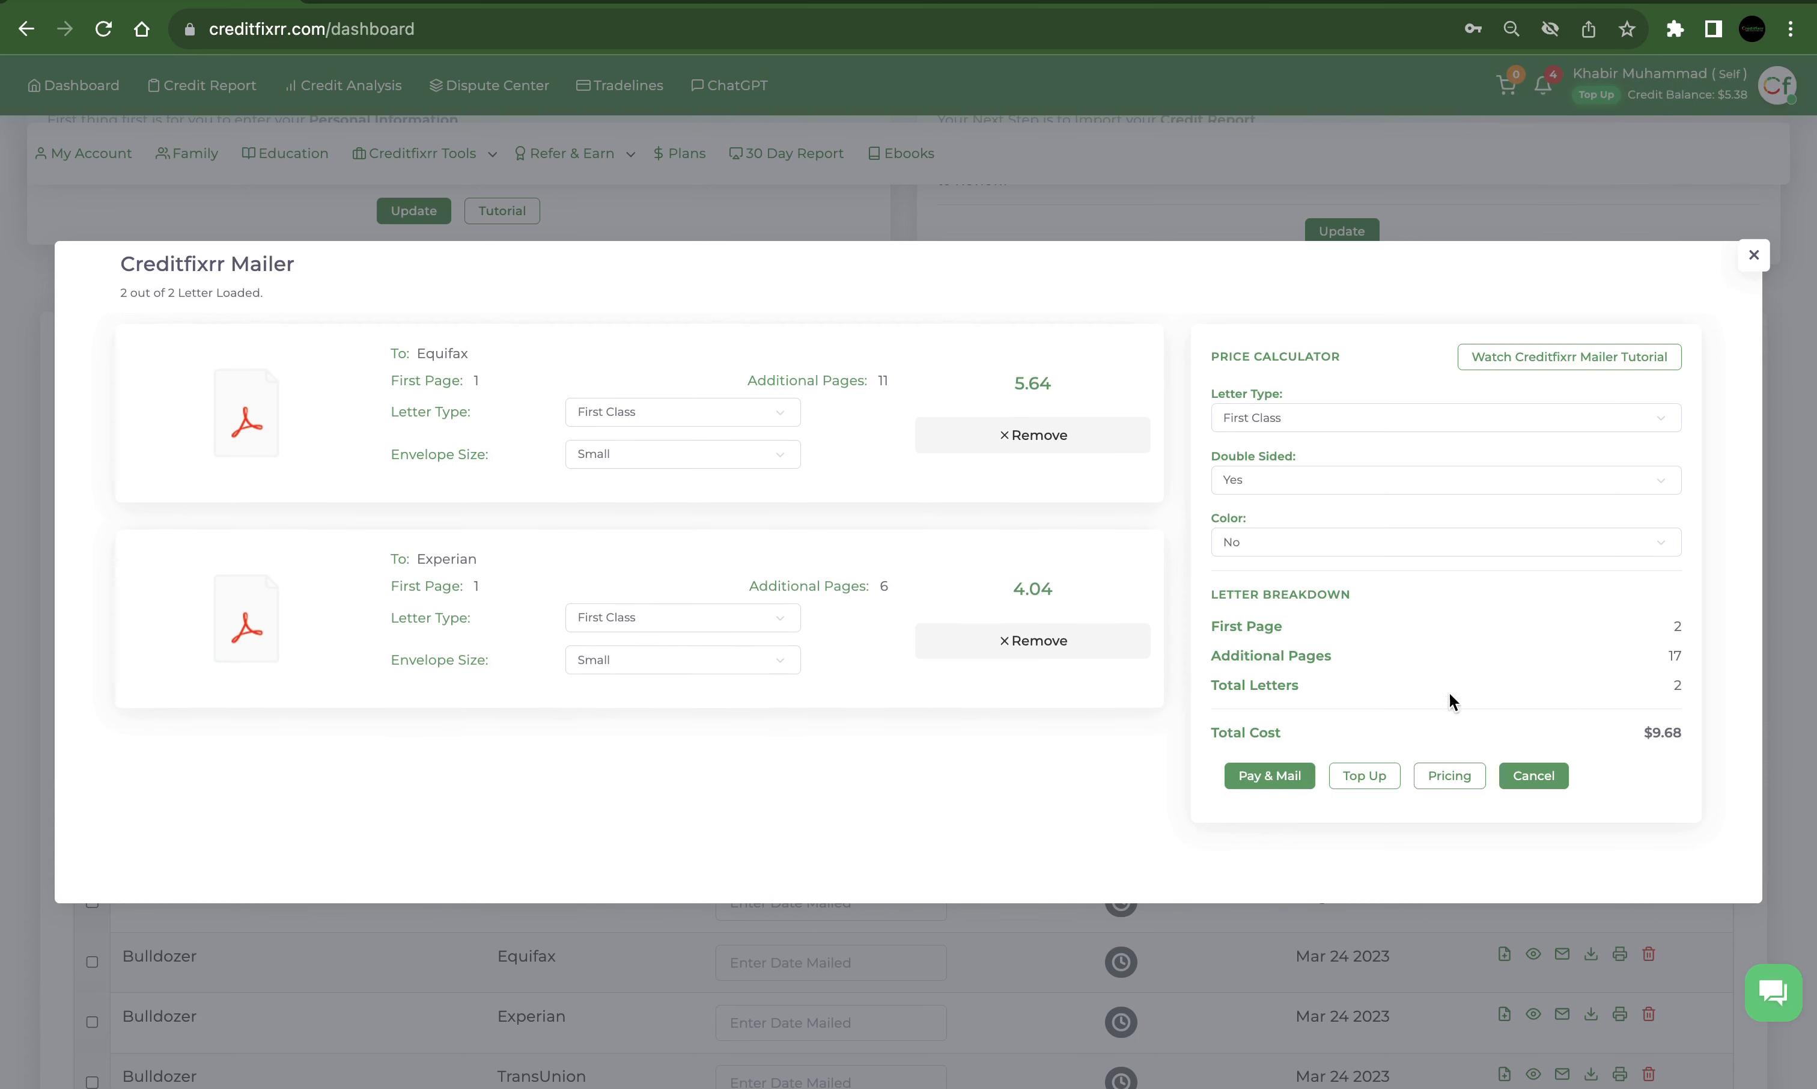
click(1549, 779)
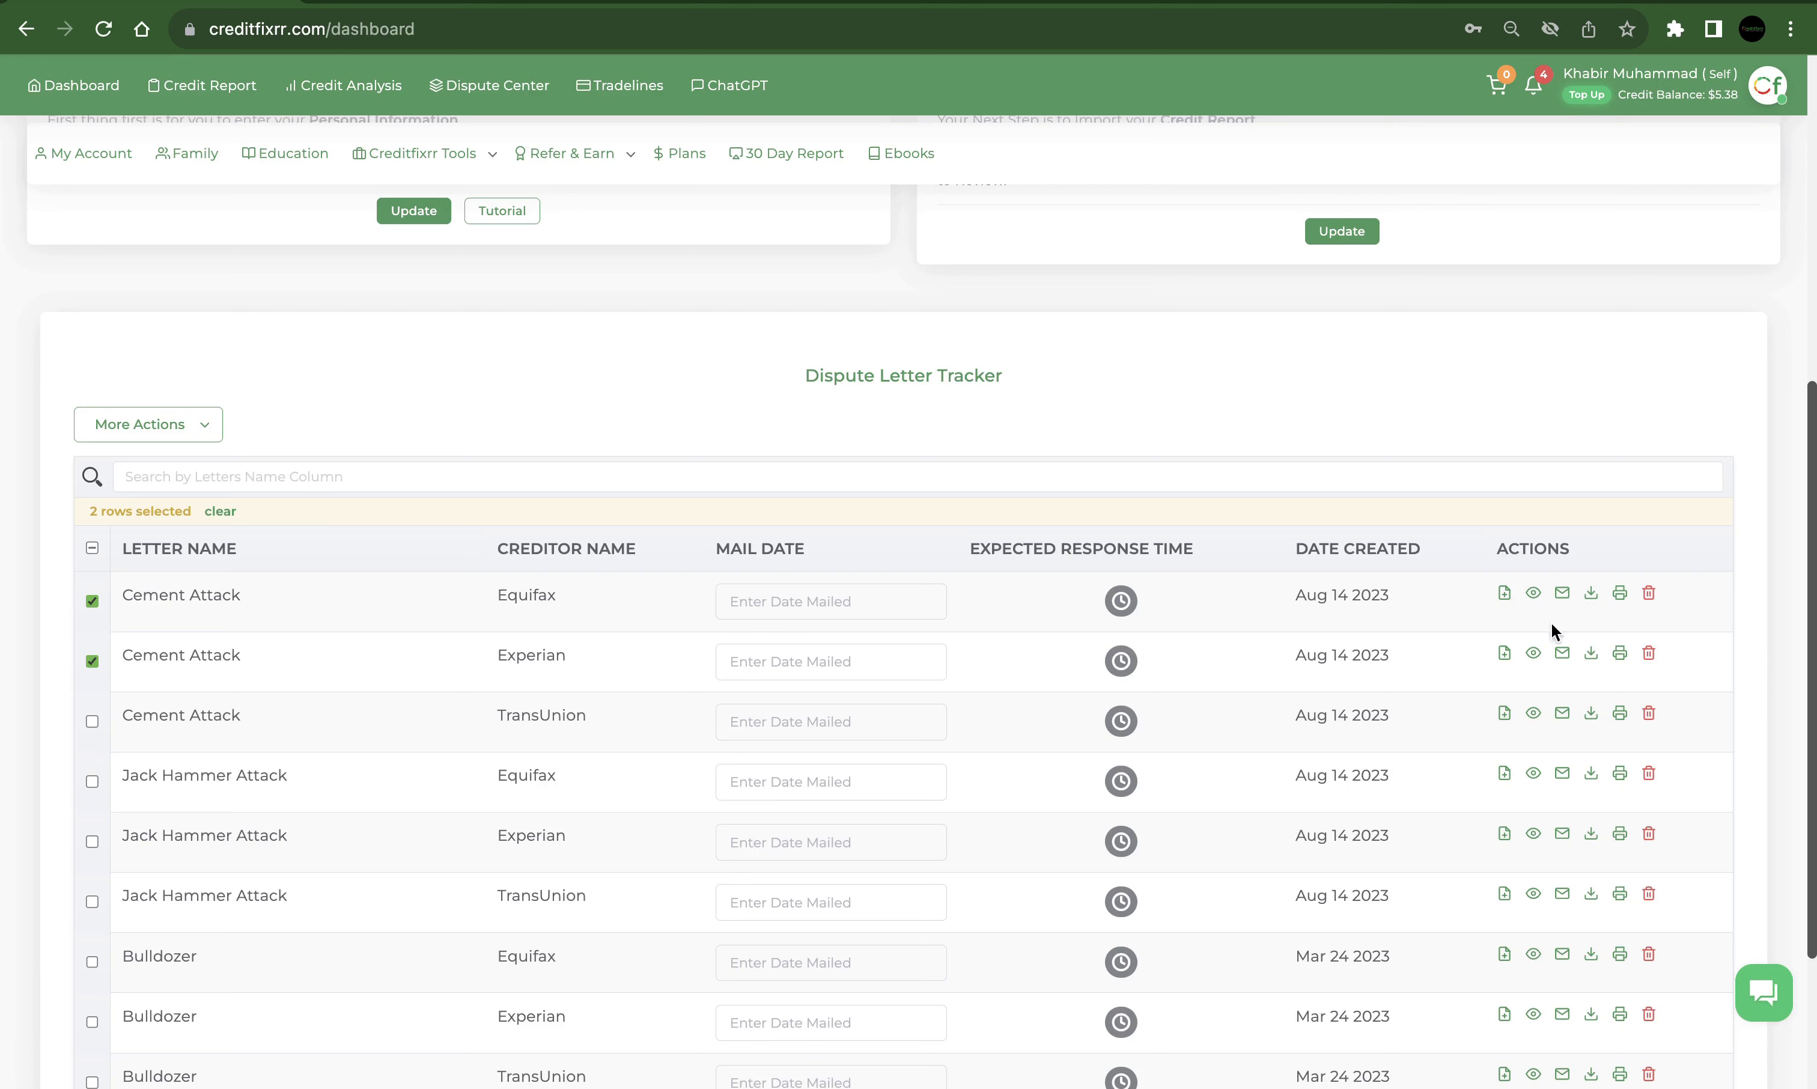
Download the Equifax Cement Attack letter as cement-attack-66851.pdf and dismiss the download notice.
click(1593, 596)
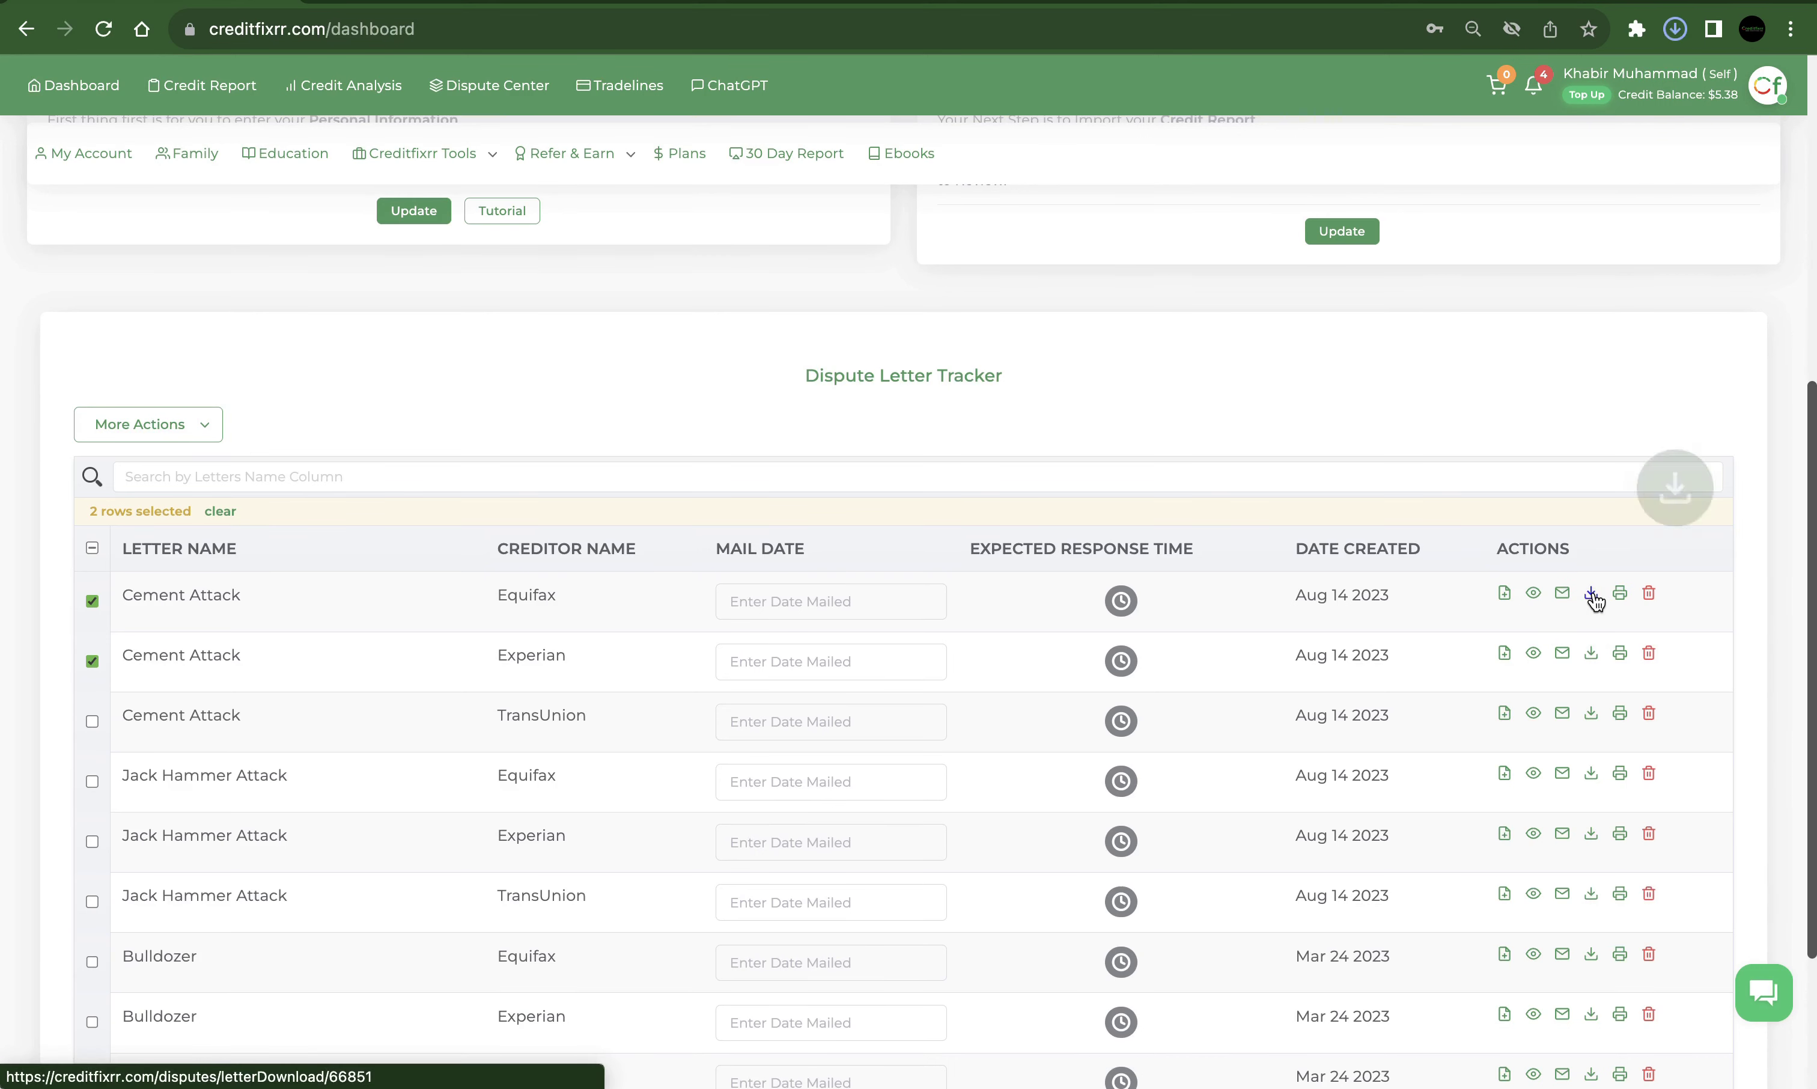
mouse_move(1449, 105)
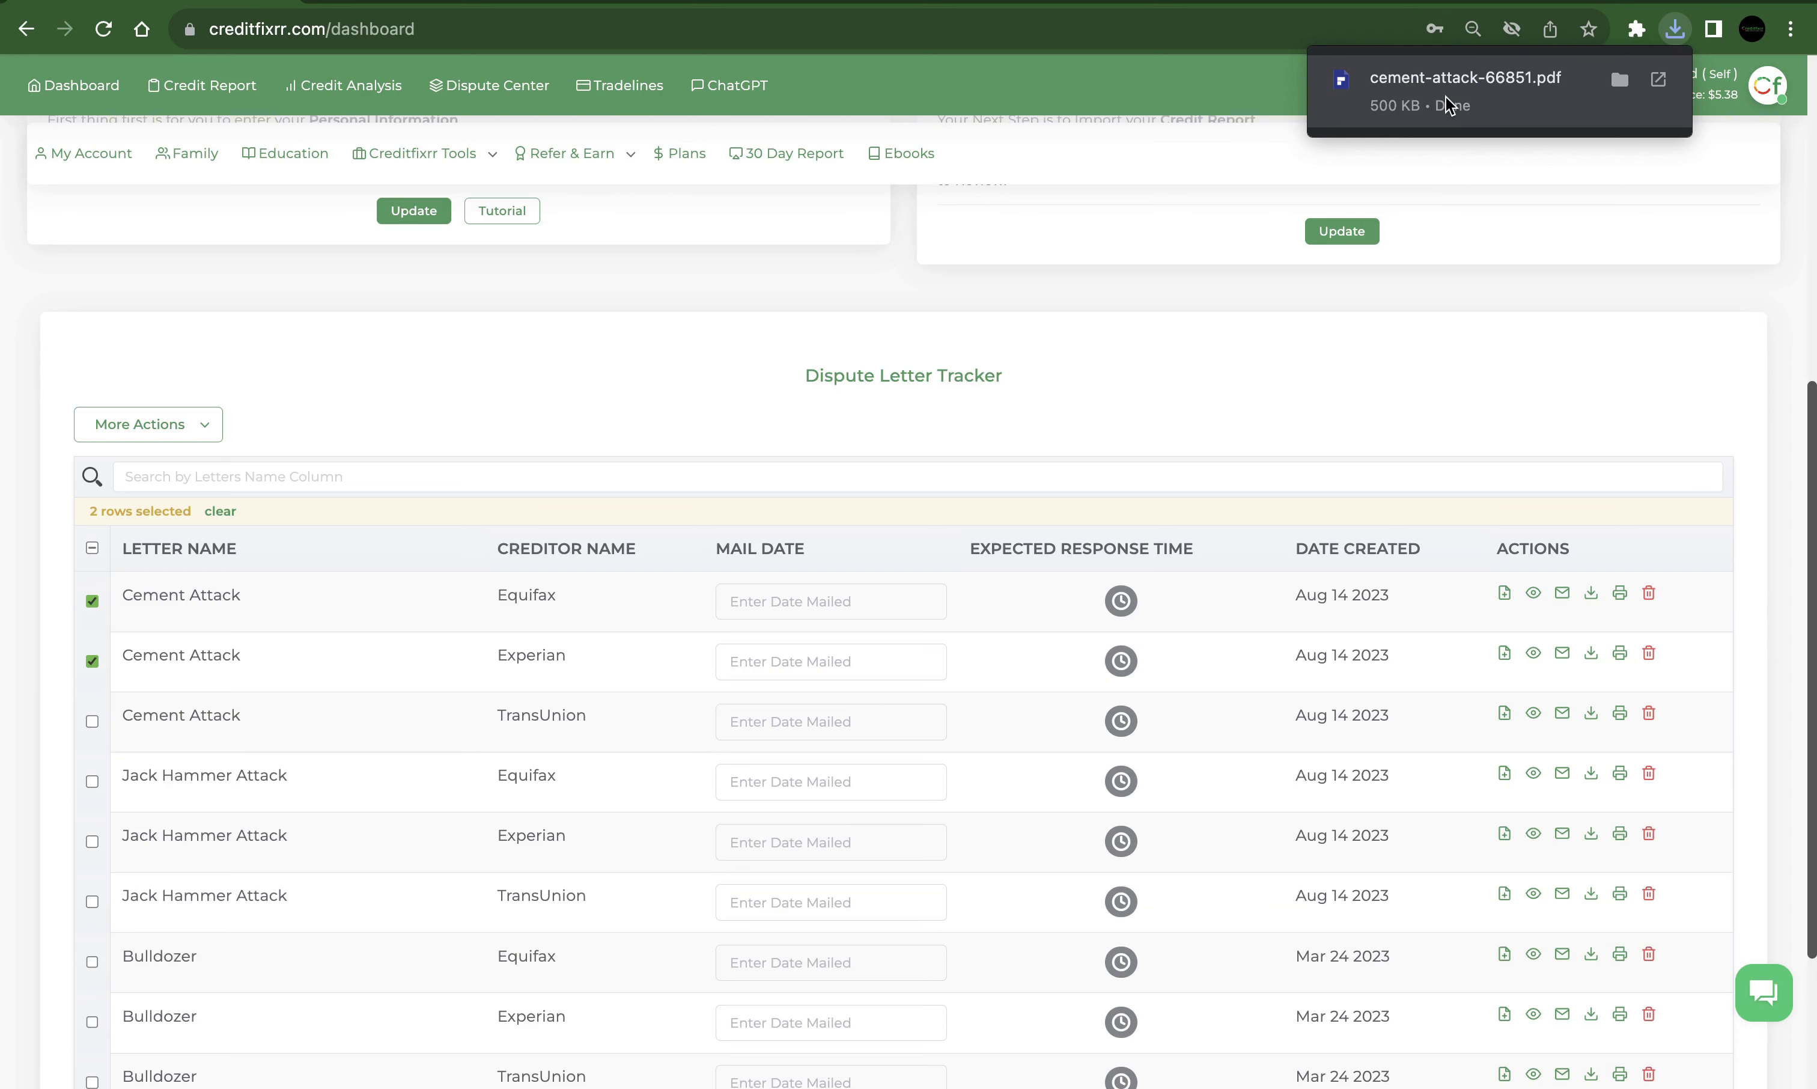
click(1602, 252)
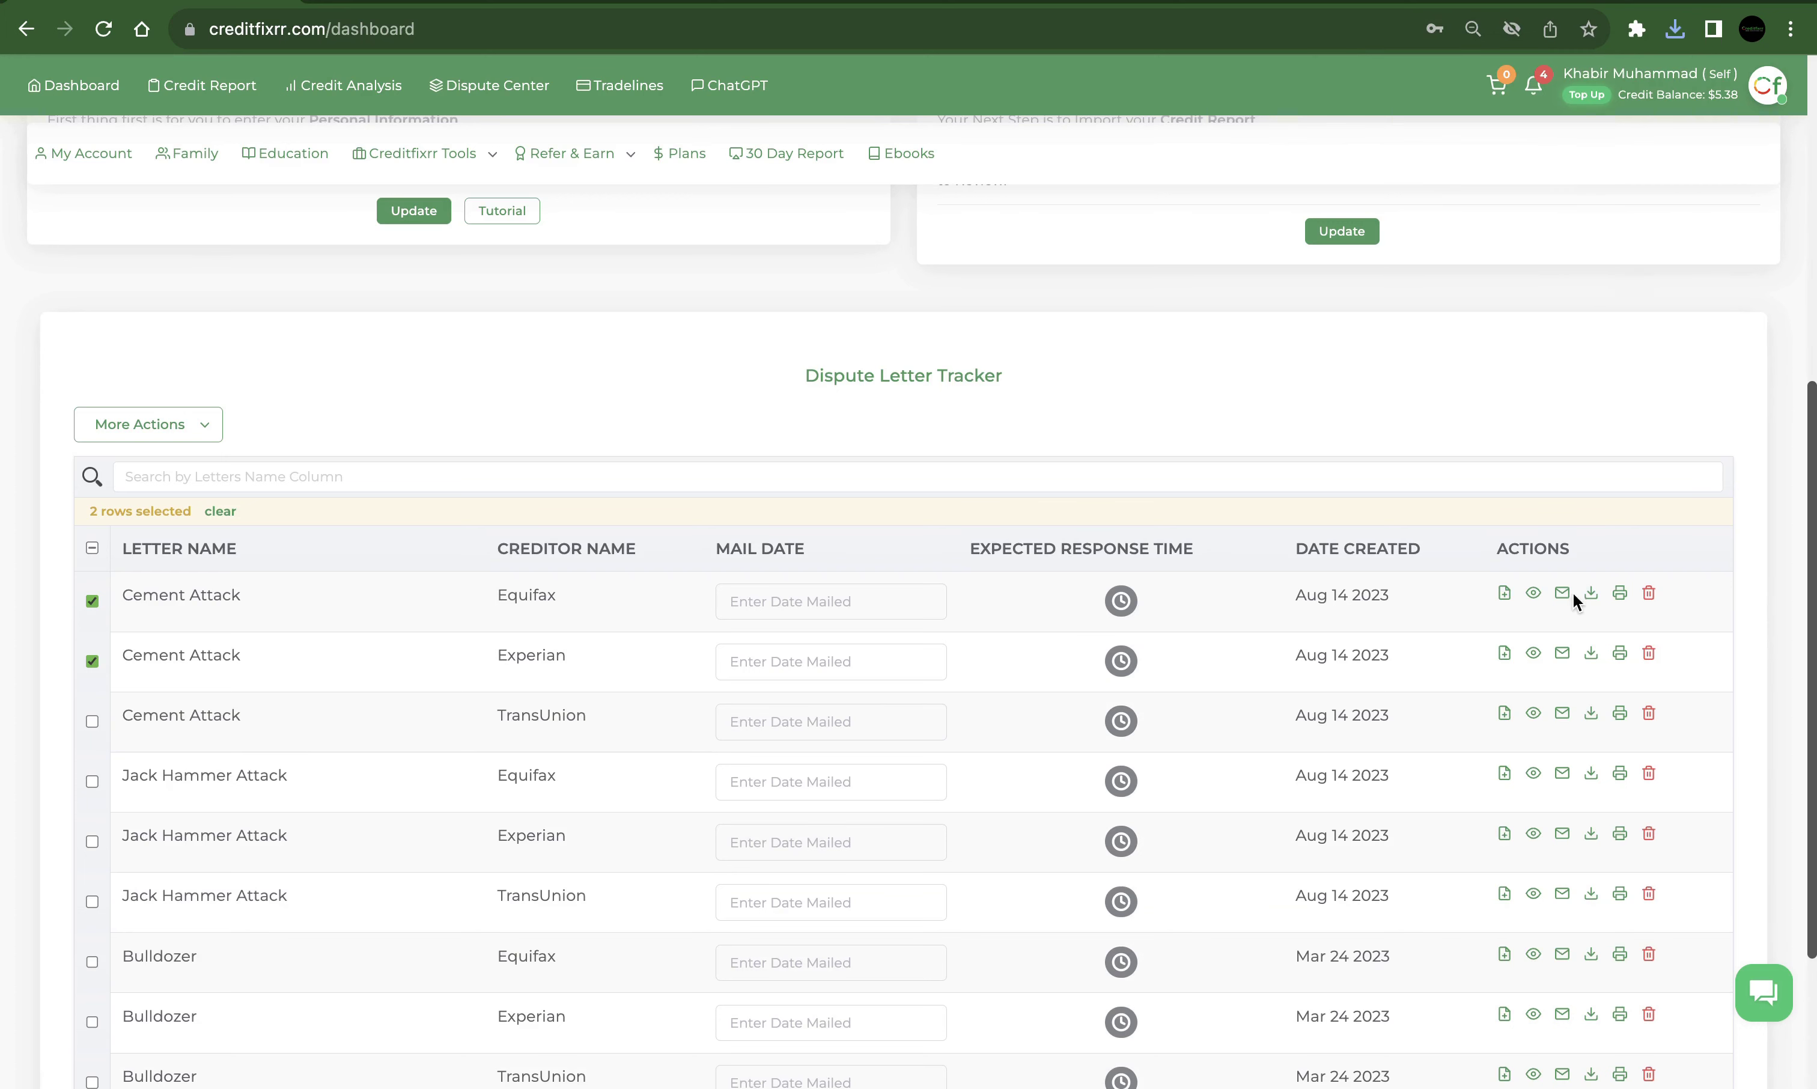
click(1619, 594)
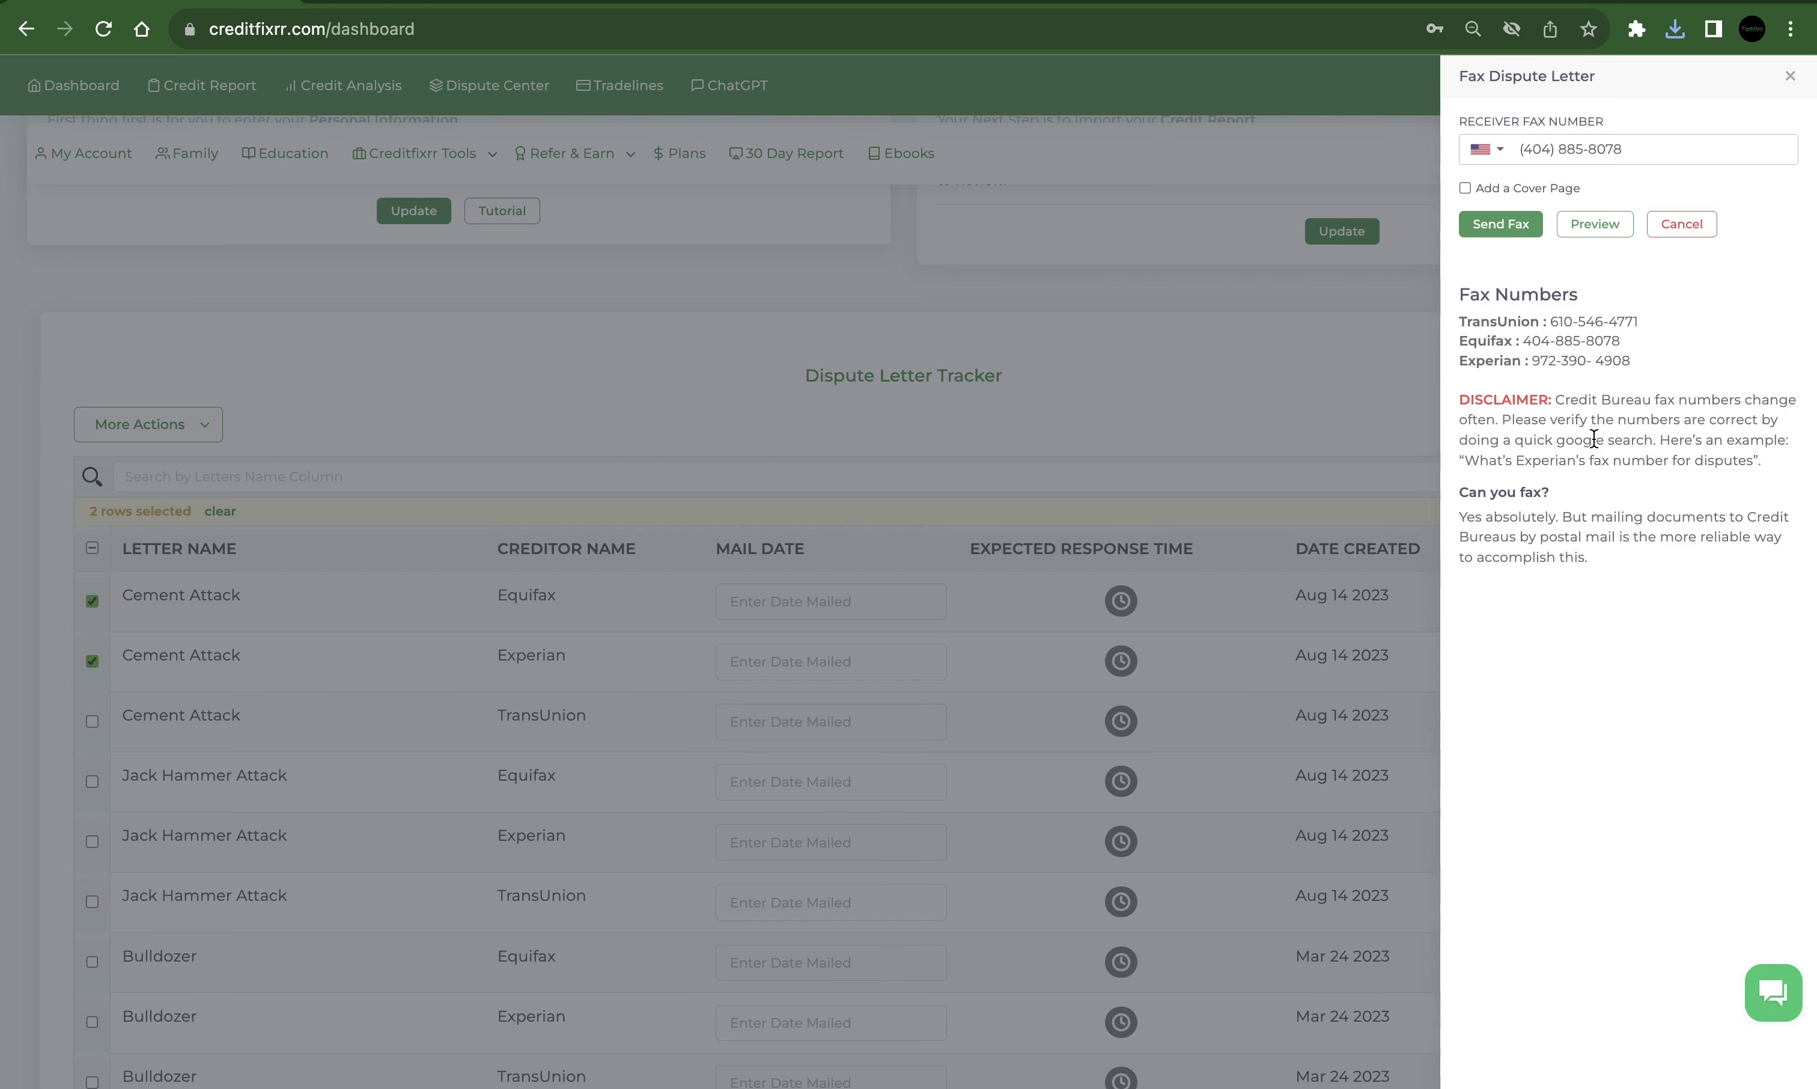
click(1232, 353)
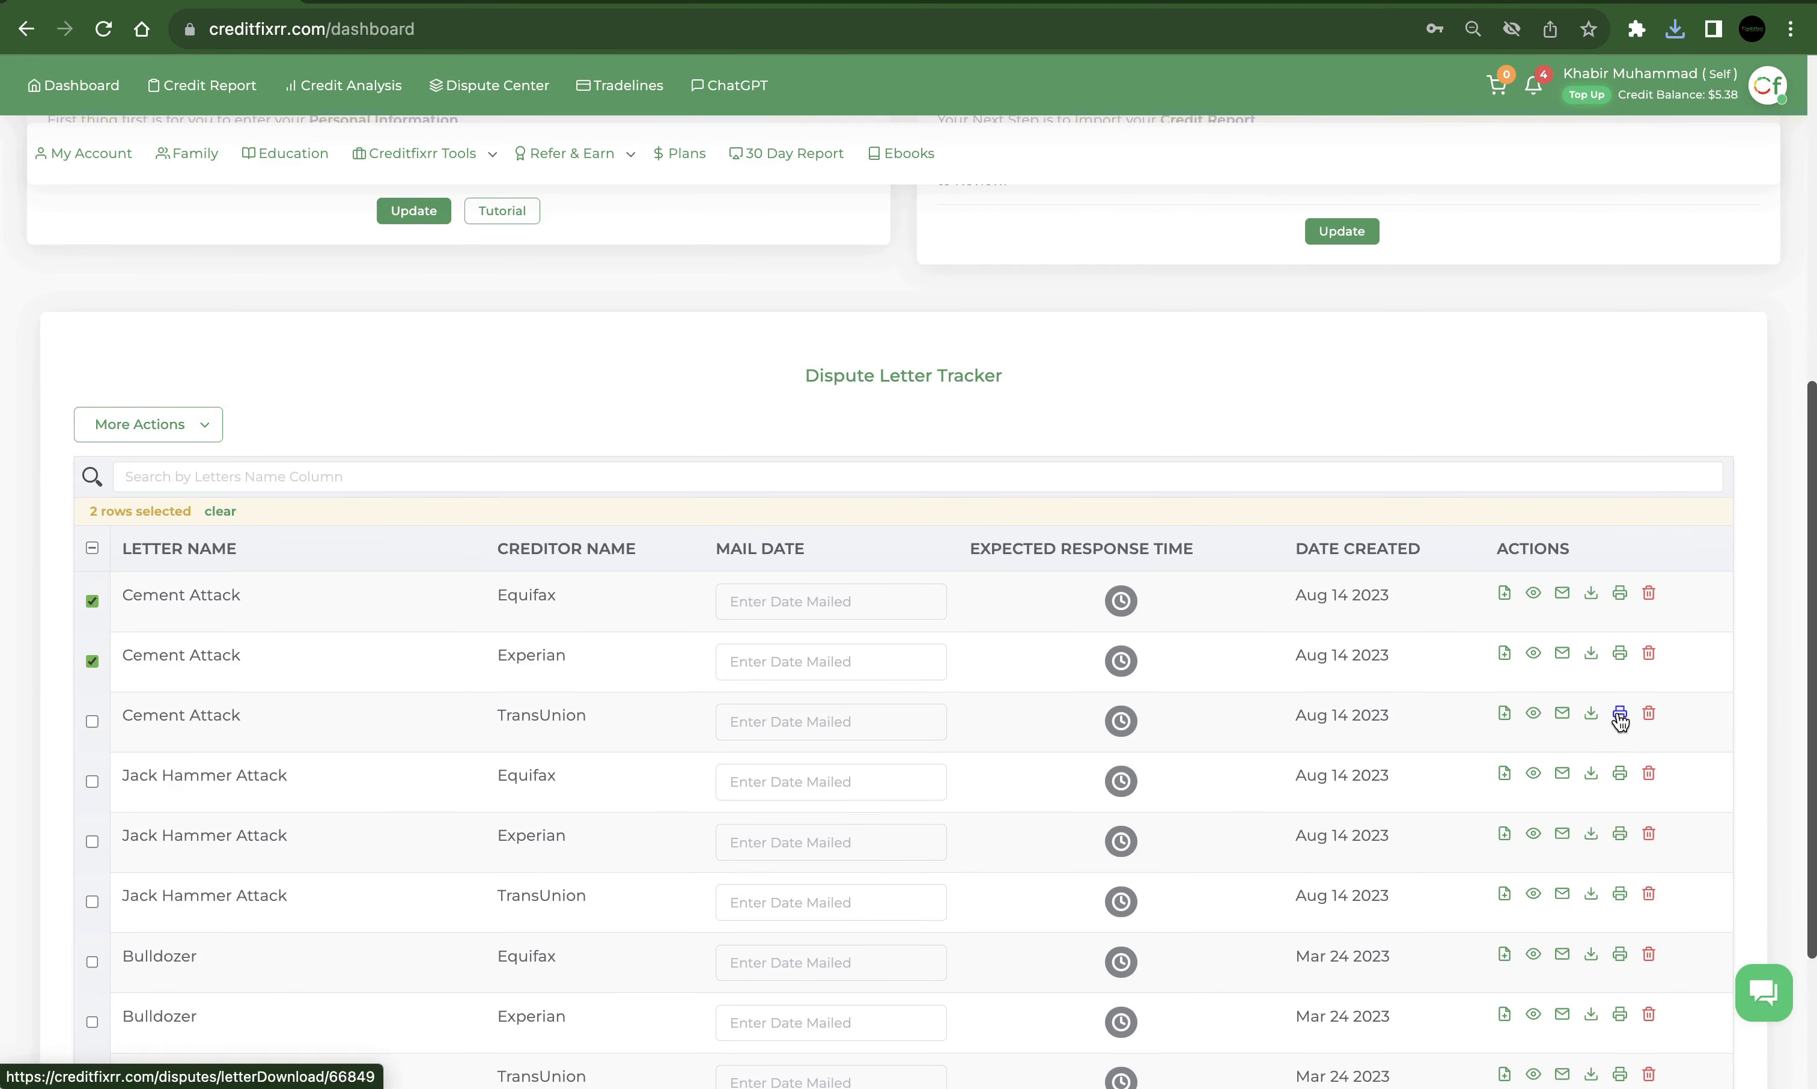
Also check the TransUnion Cement Attack letter and look at the More Actions menu without choosing.
click(92, 720)
click(177, 424)
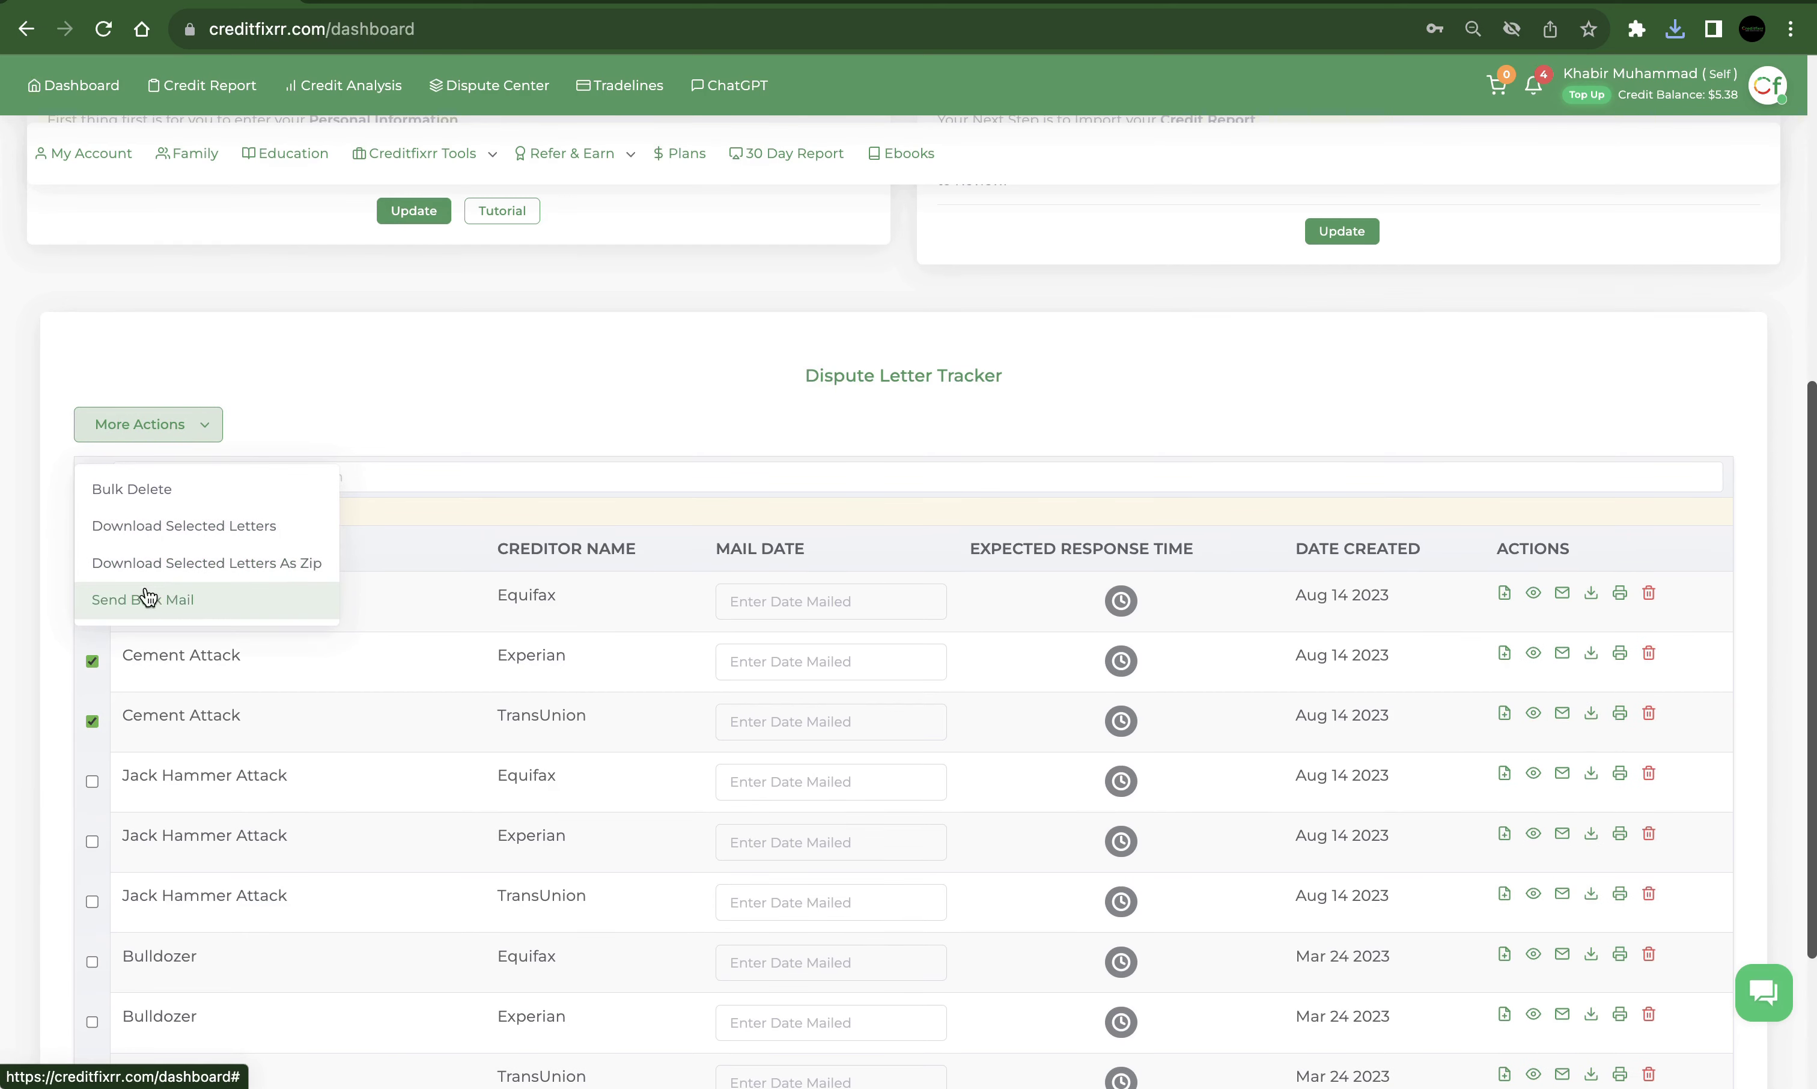
click(654, 408)
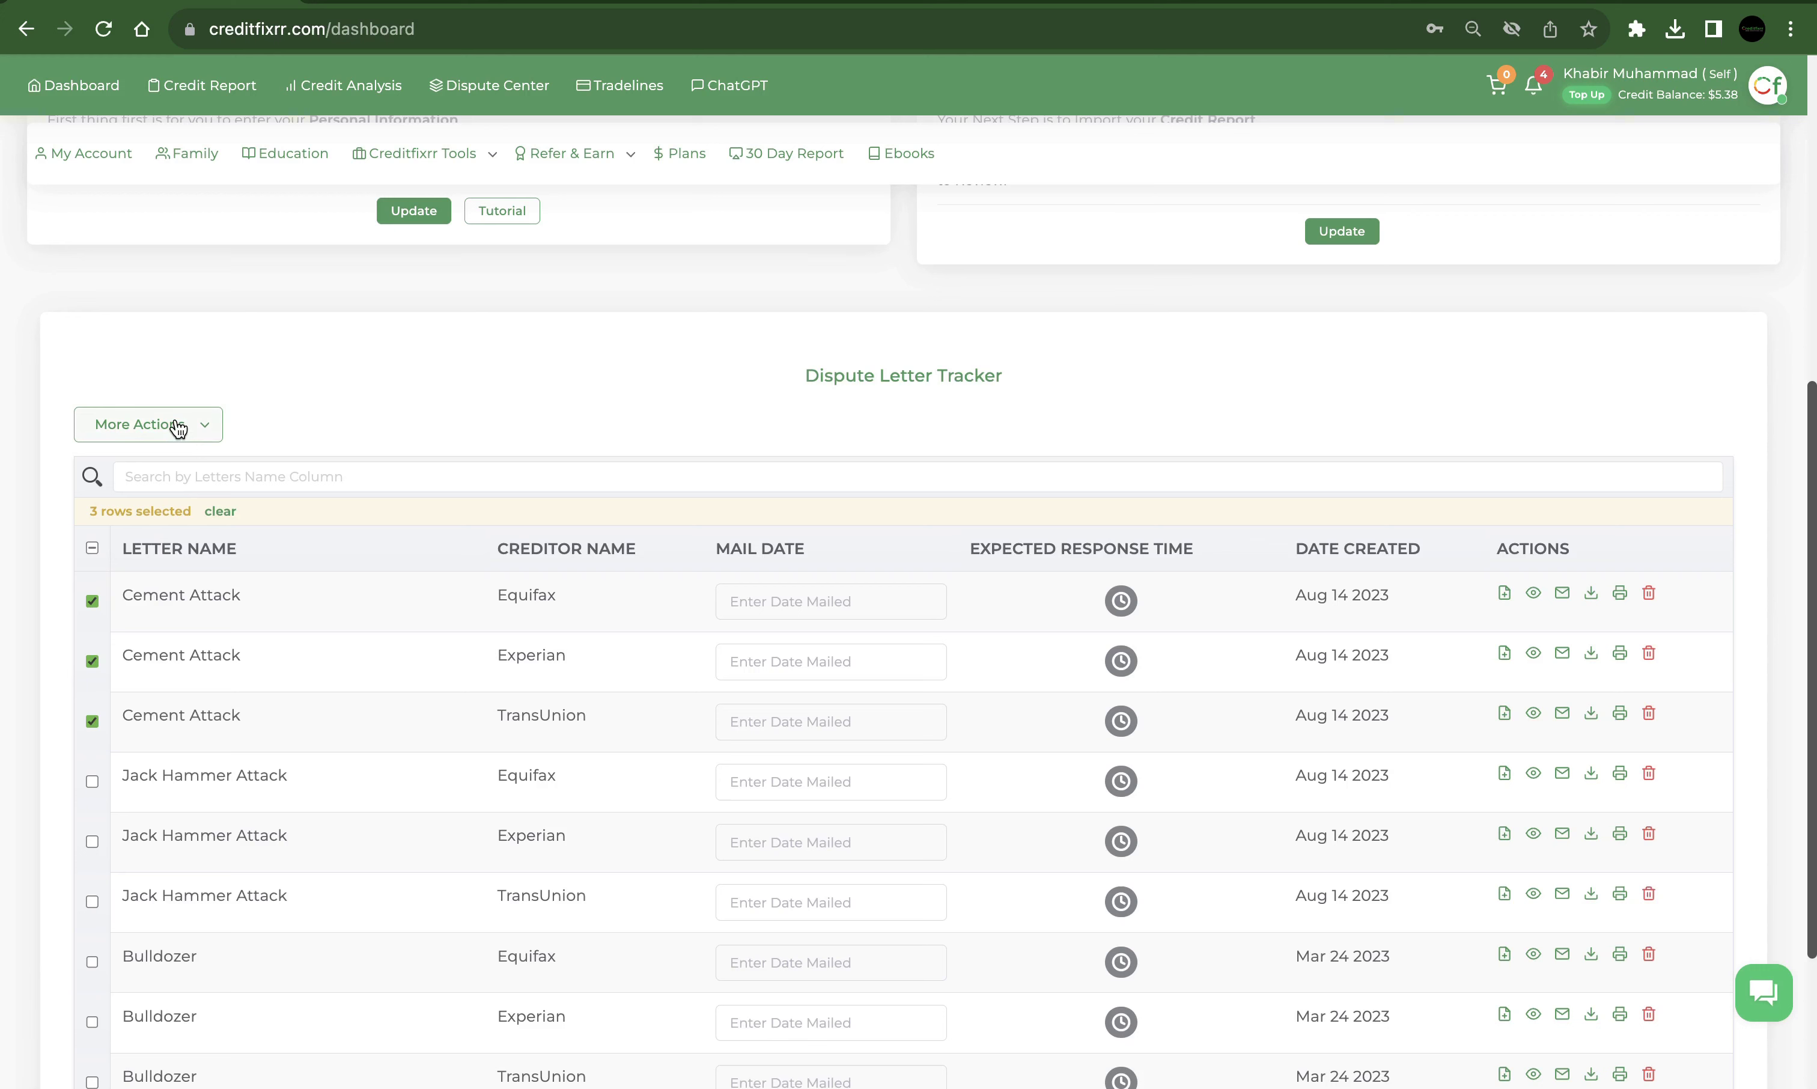
click(657, 407)
scroll(915, 649, up, 1)
scroll(916, 649, down, 1)
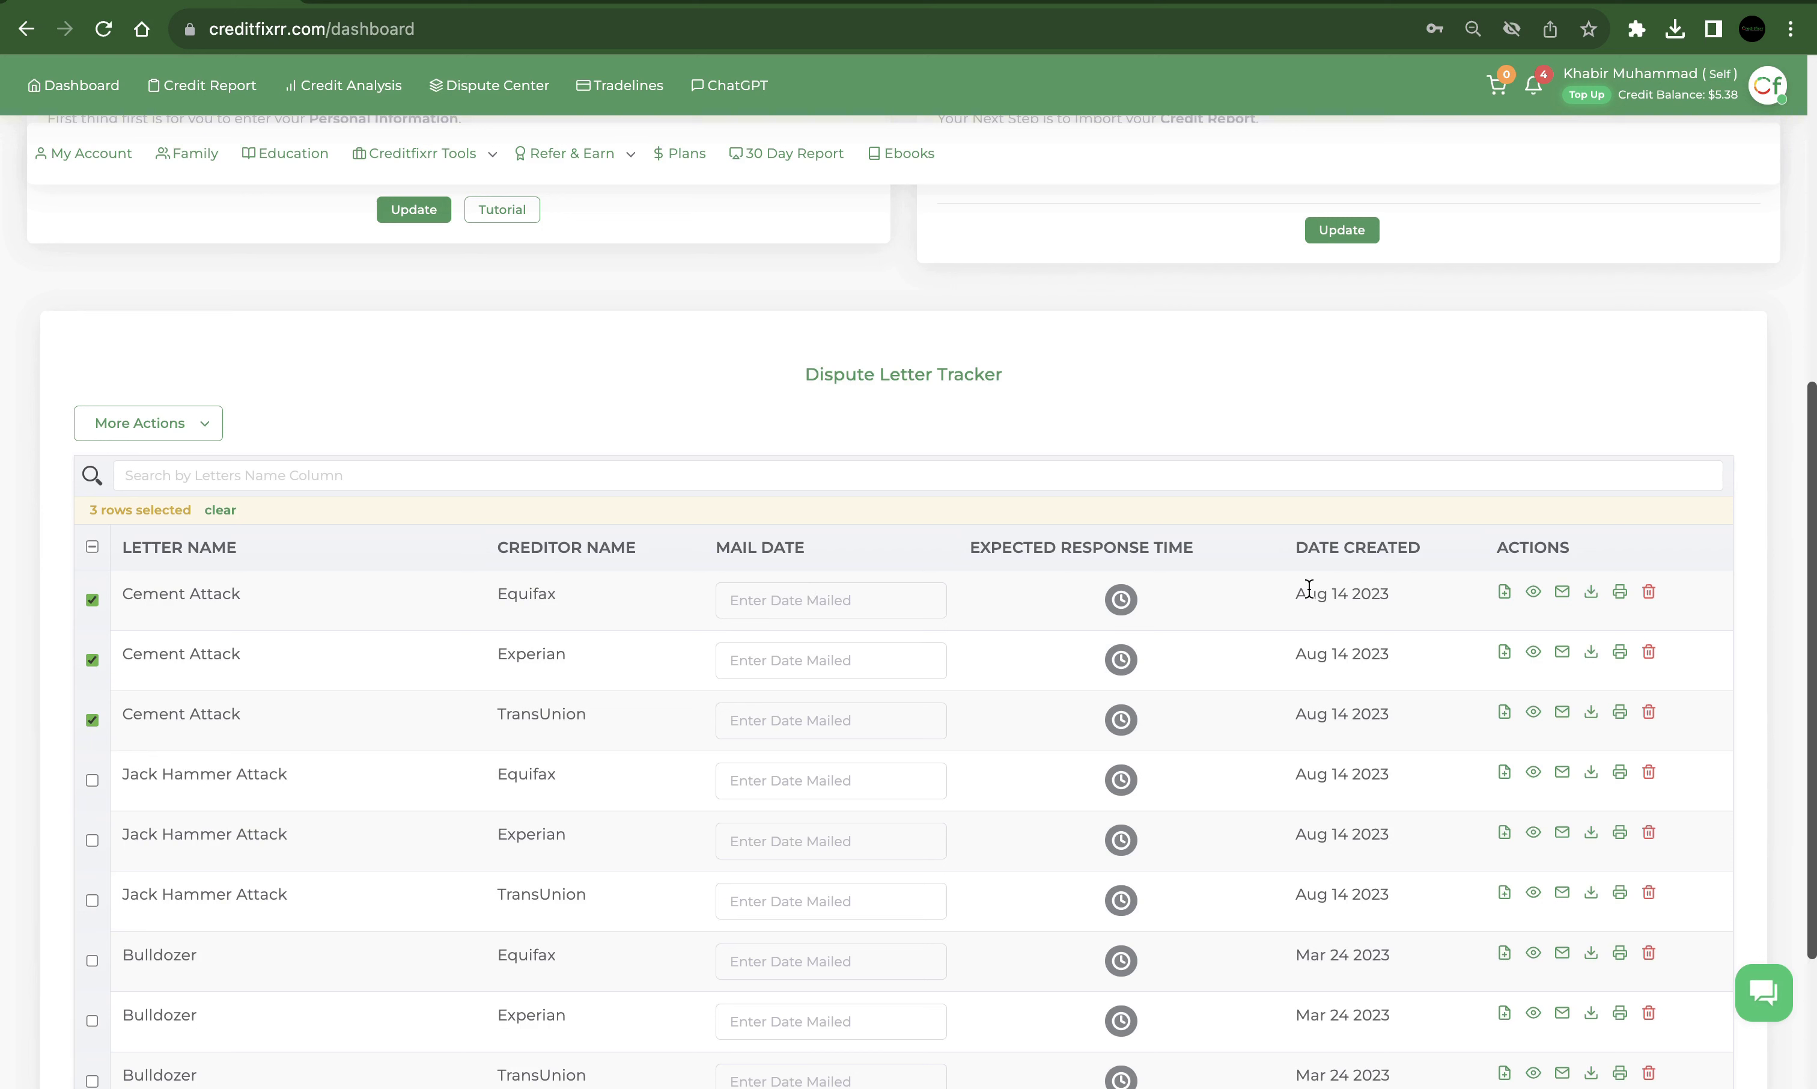
Set the Equifax Cement Attack letter's mail date to August 17, 2023.
click(804, 602)
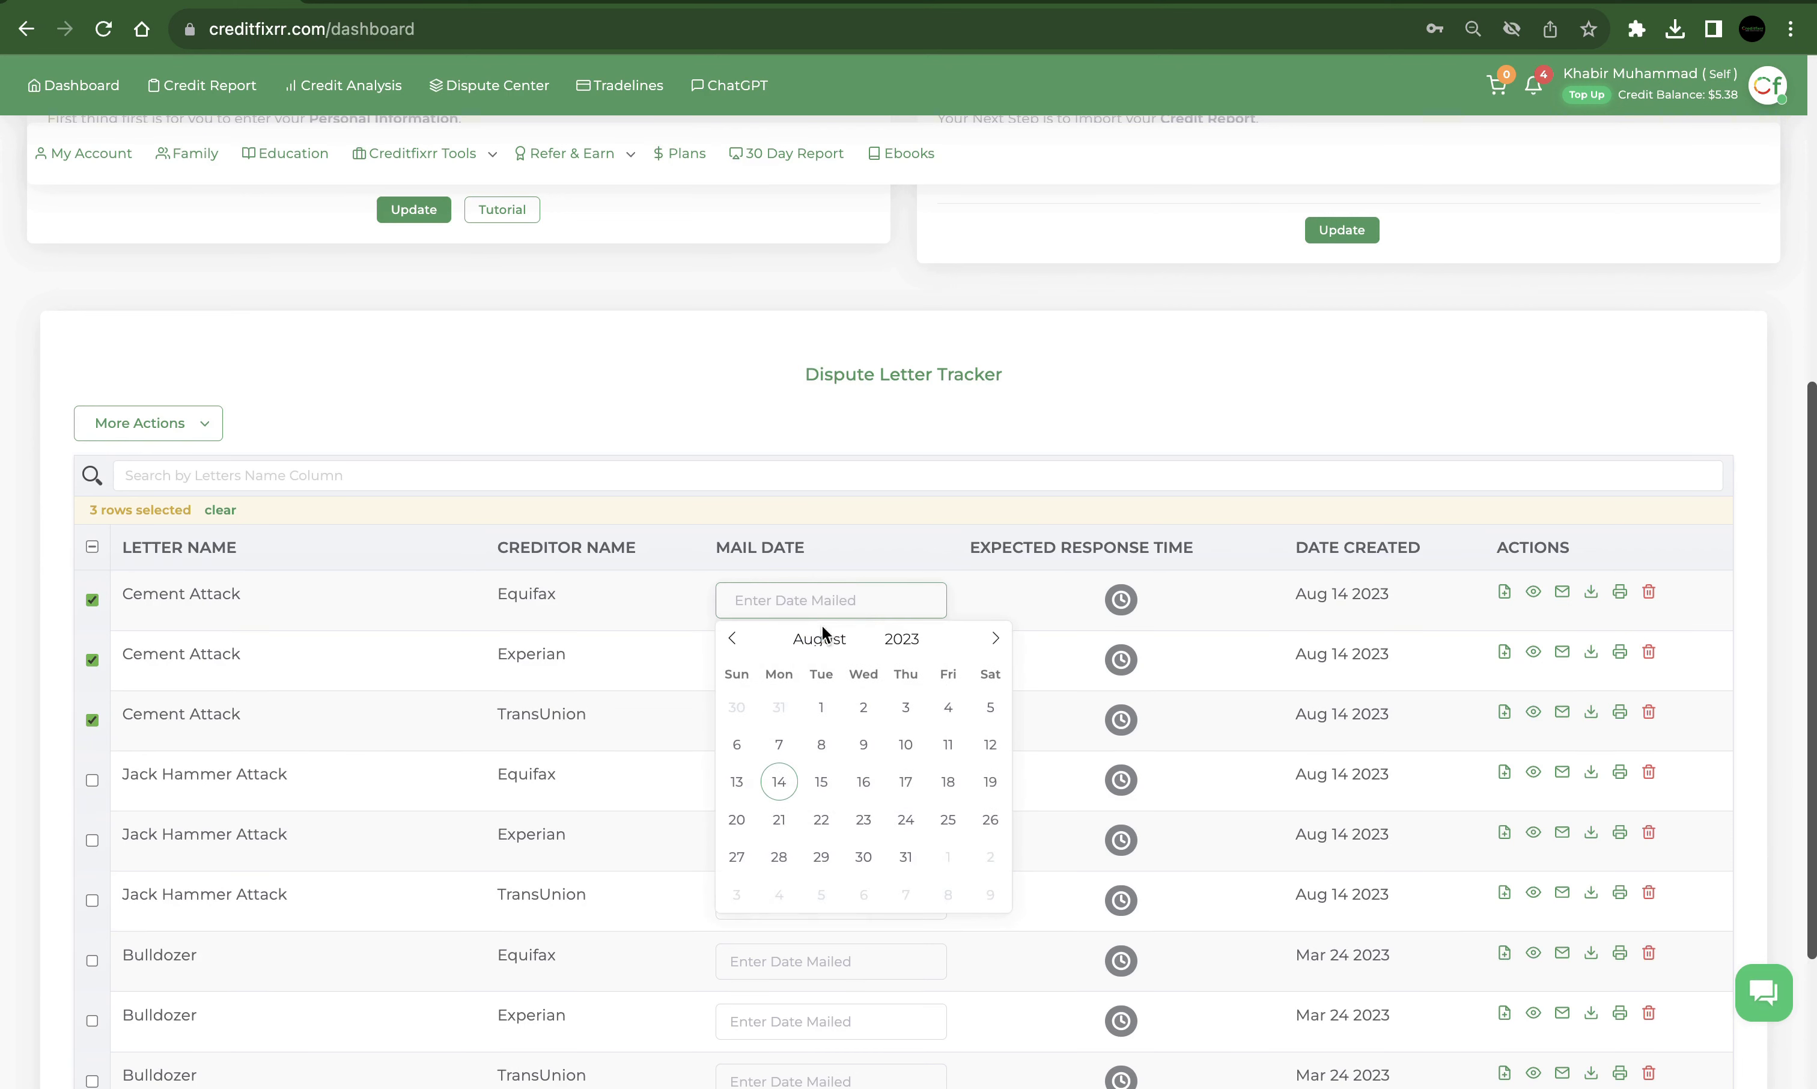
click(949, 783)
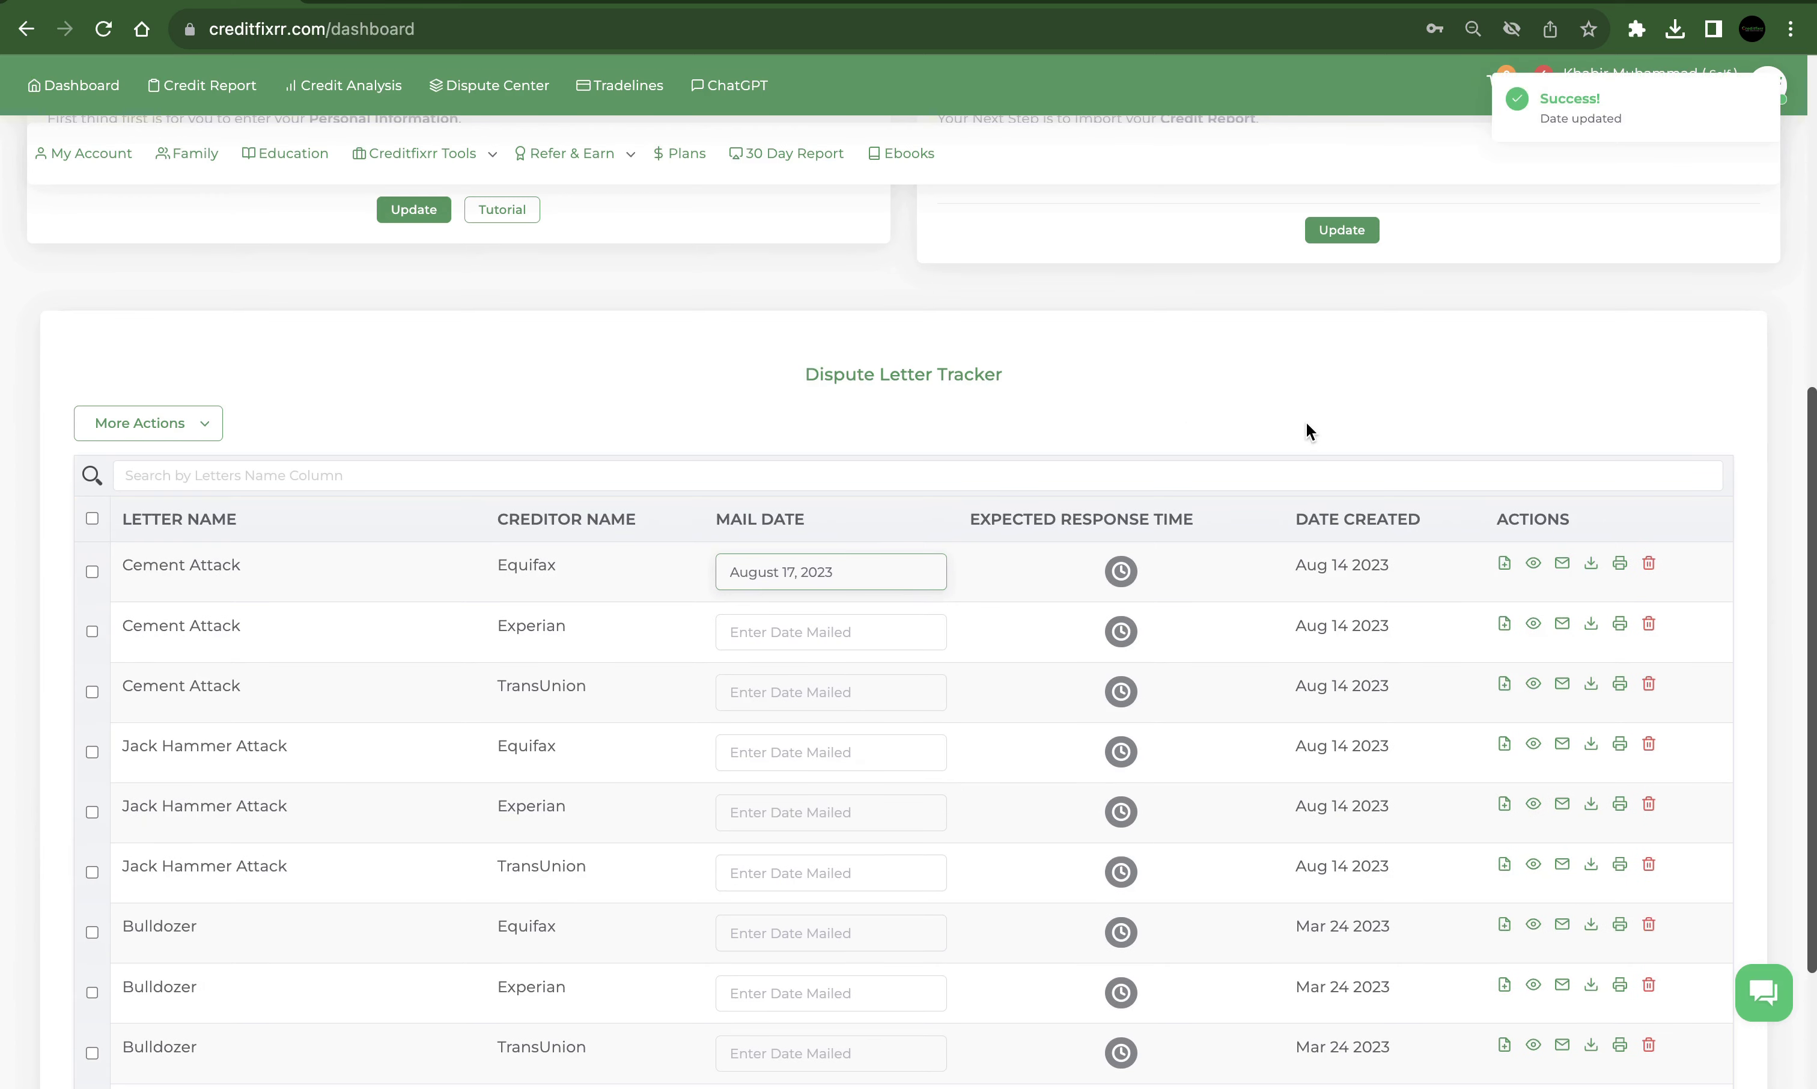
click(1172, 435)
click(1122, 572)
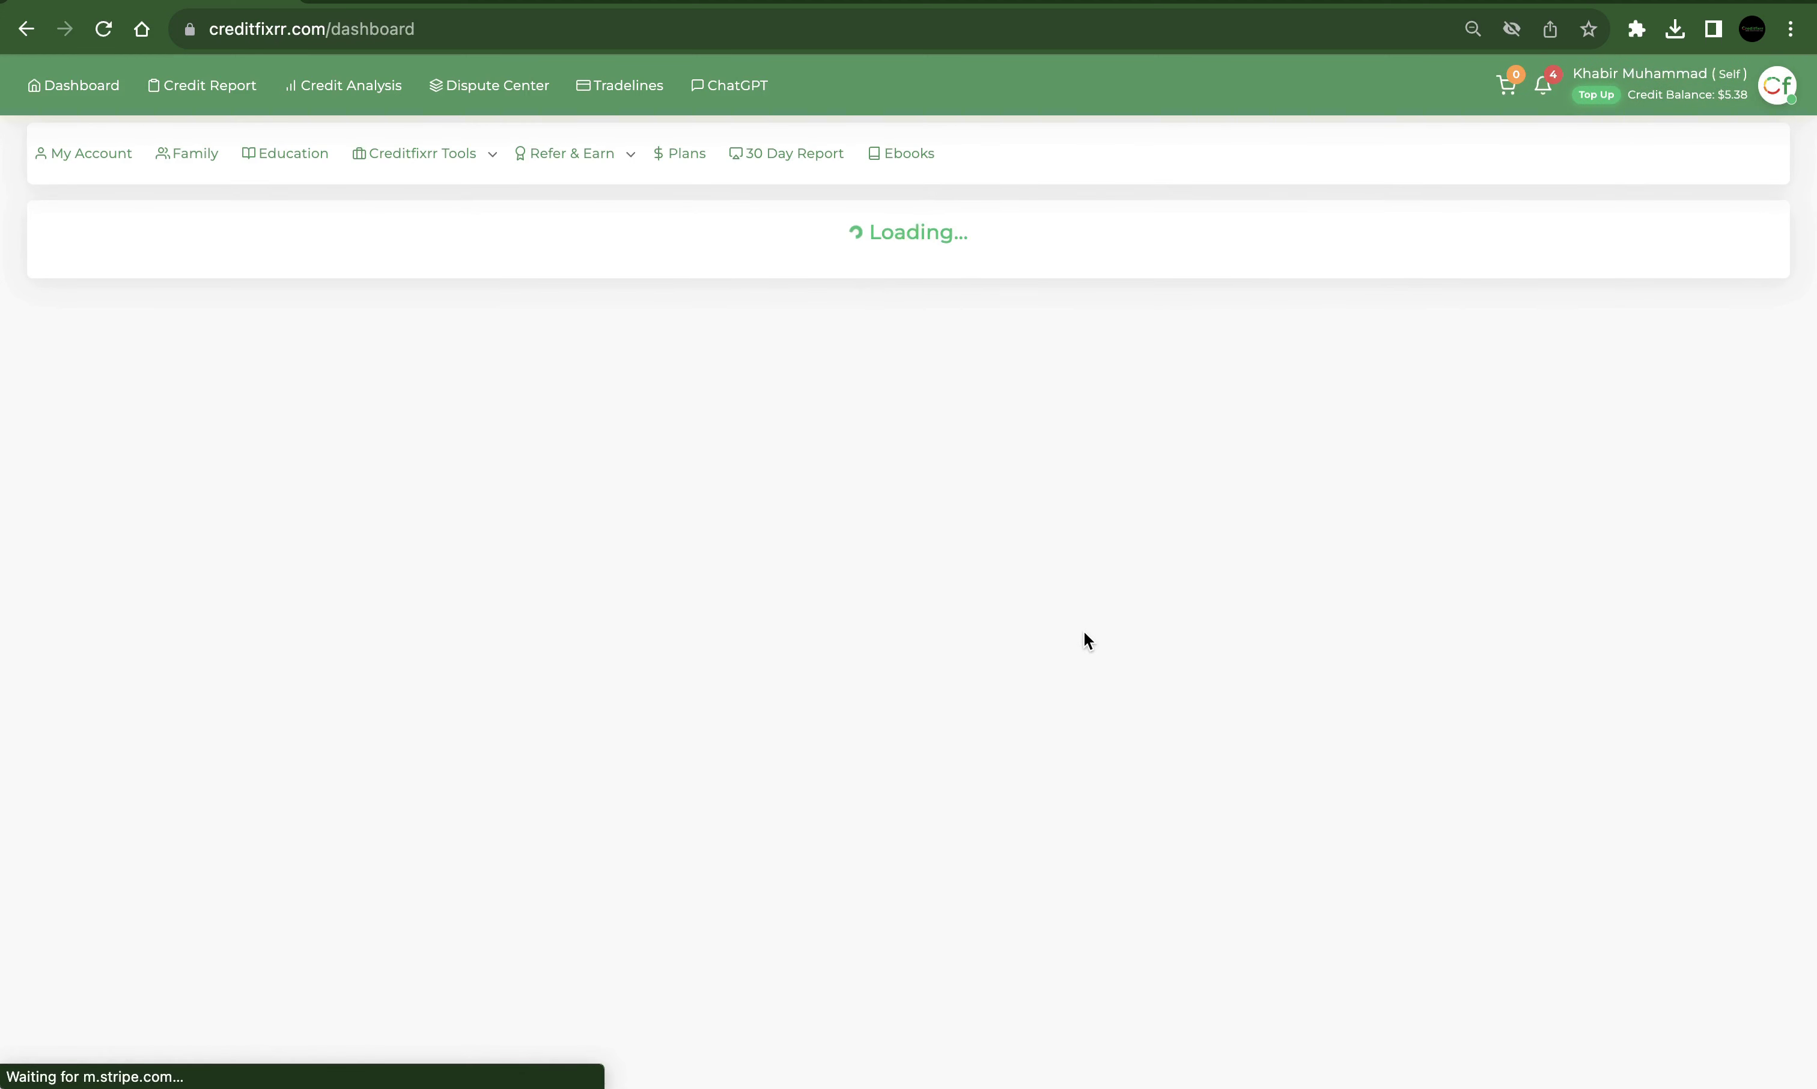
scroll(1093, 713, down, 9)
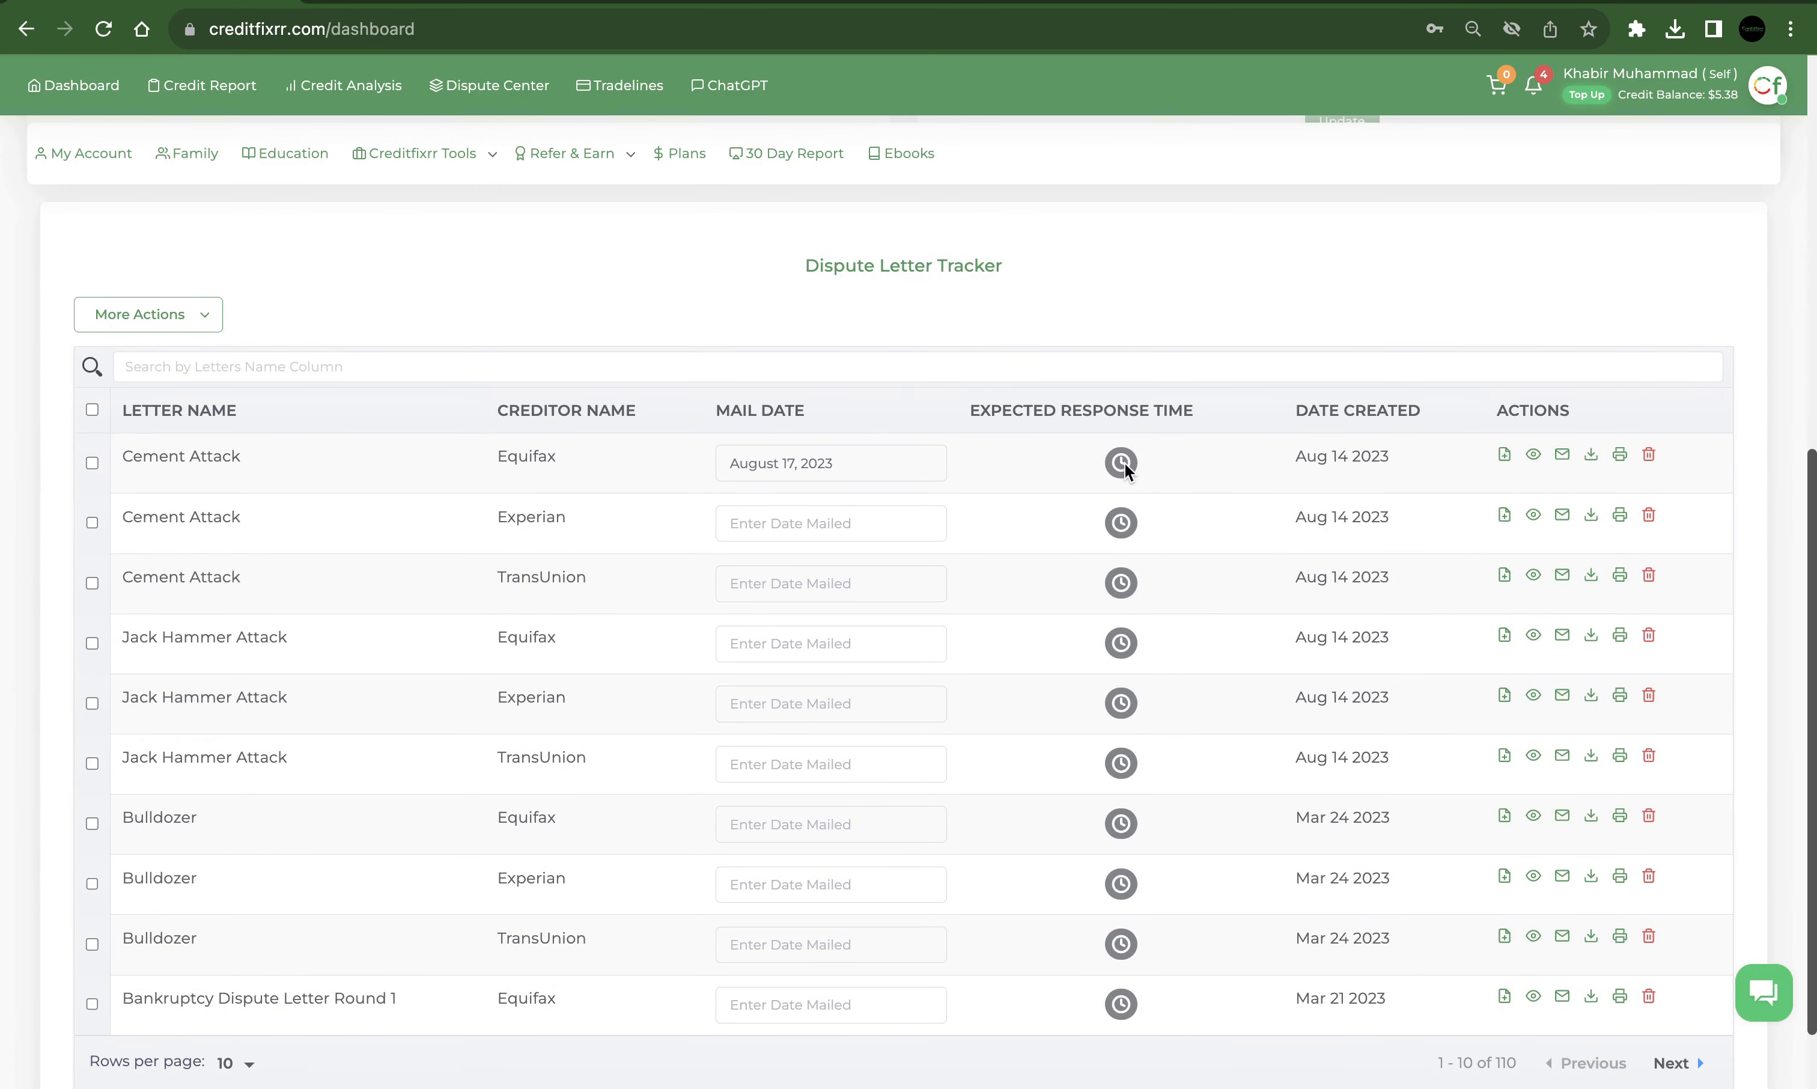
click(968, 475)
Give the Experian Cement Attack letter a September 2023 mail date and check its expected response time.
click(800, 530)
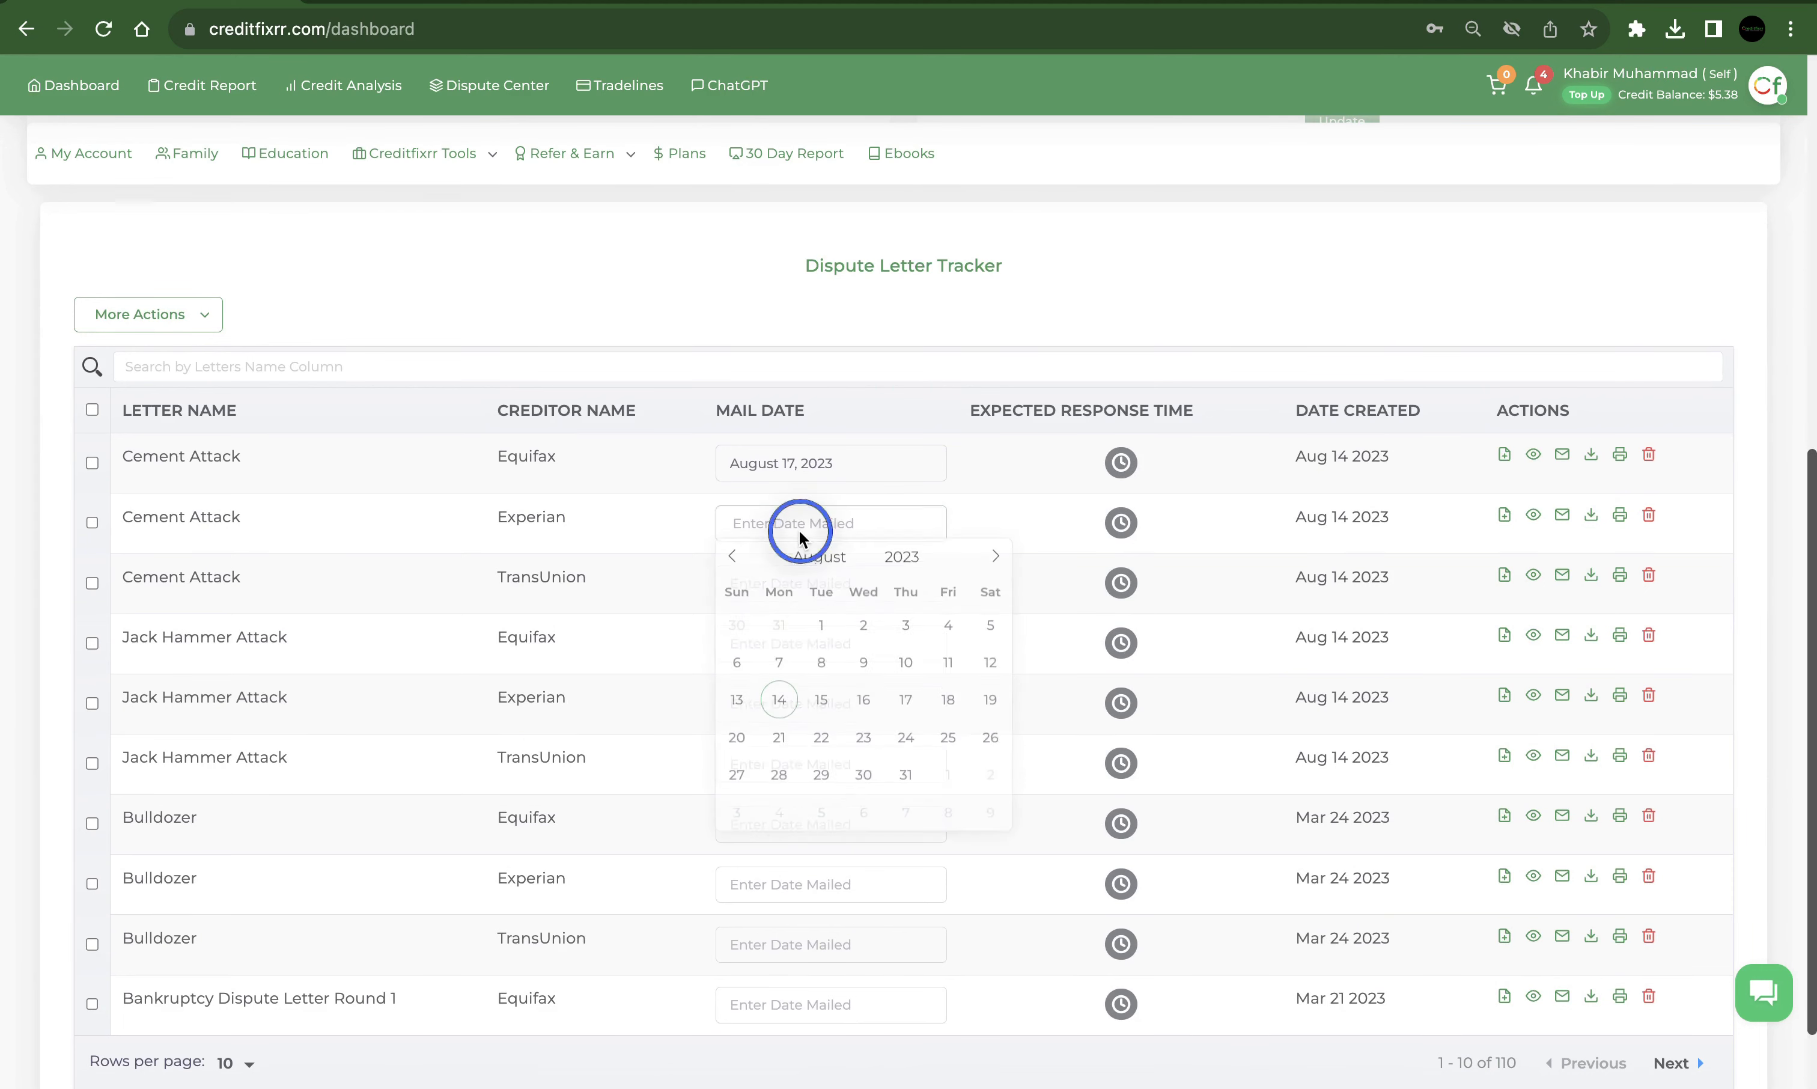
click(780, 704)
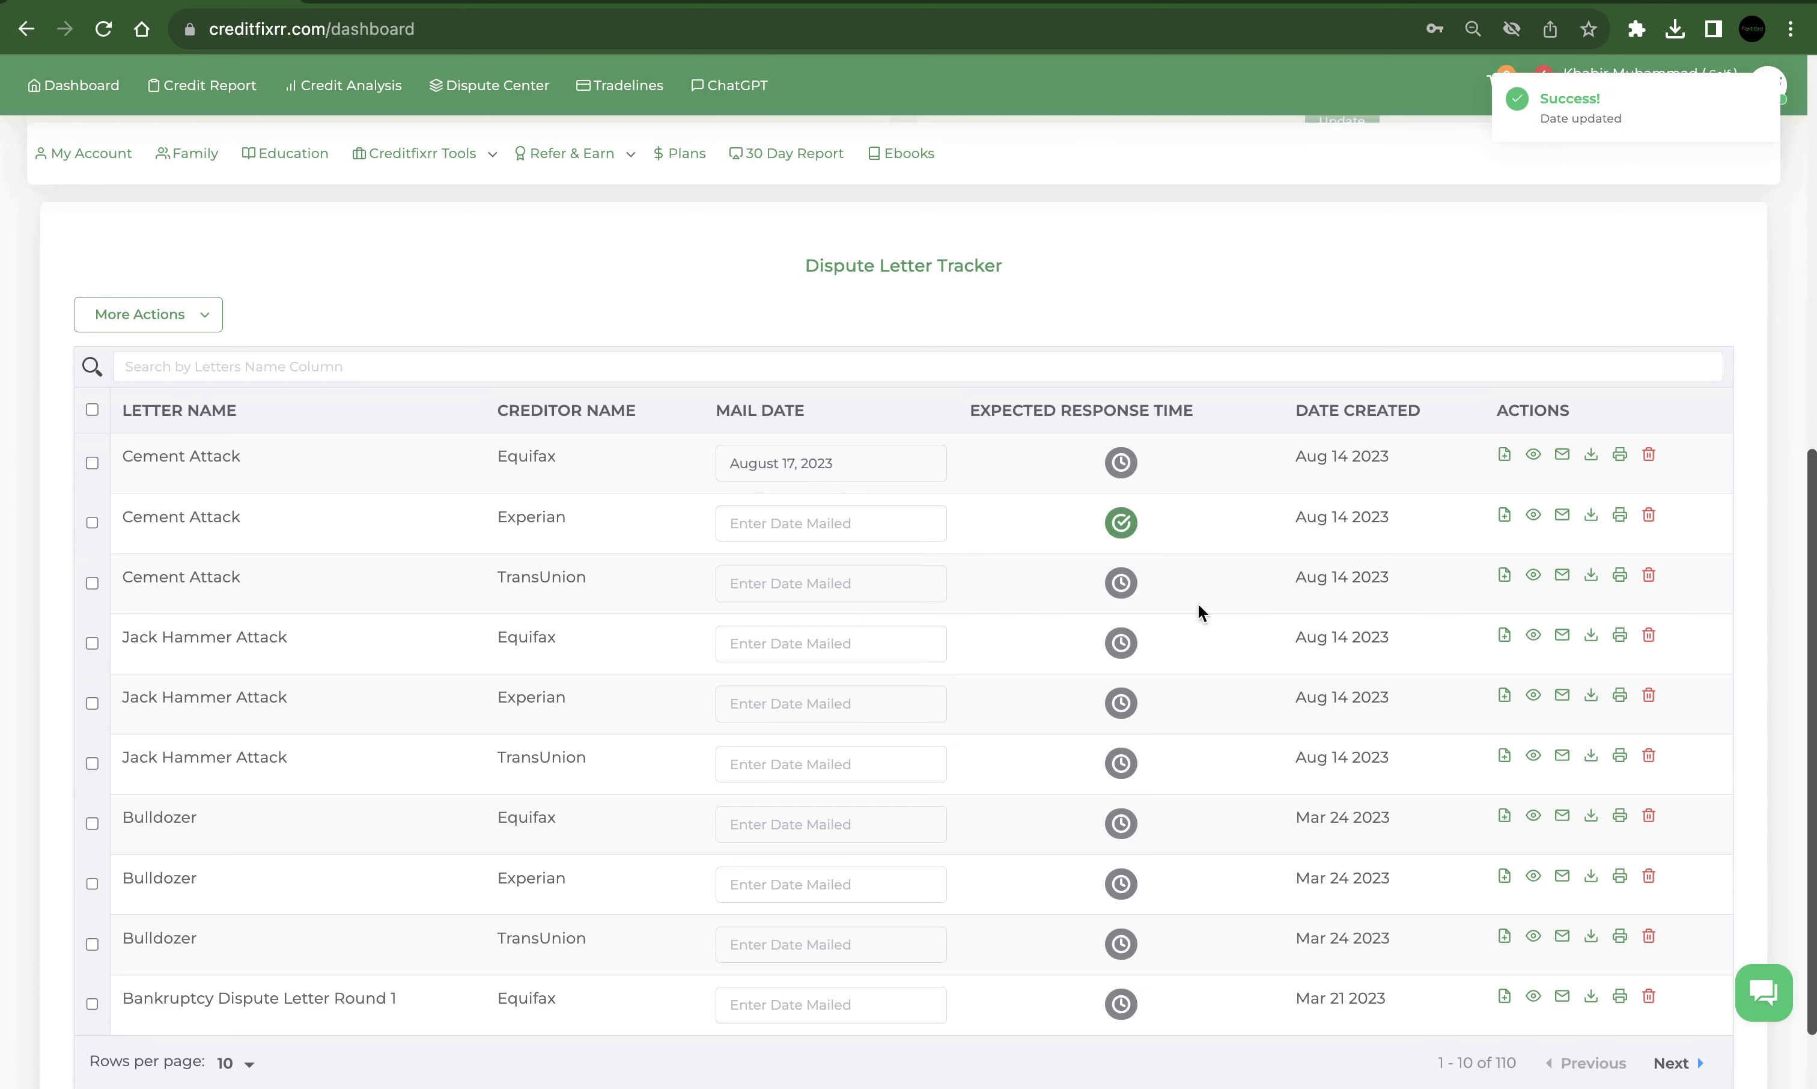
click(1120, 525)
click(1185, 290)
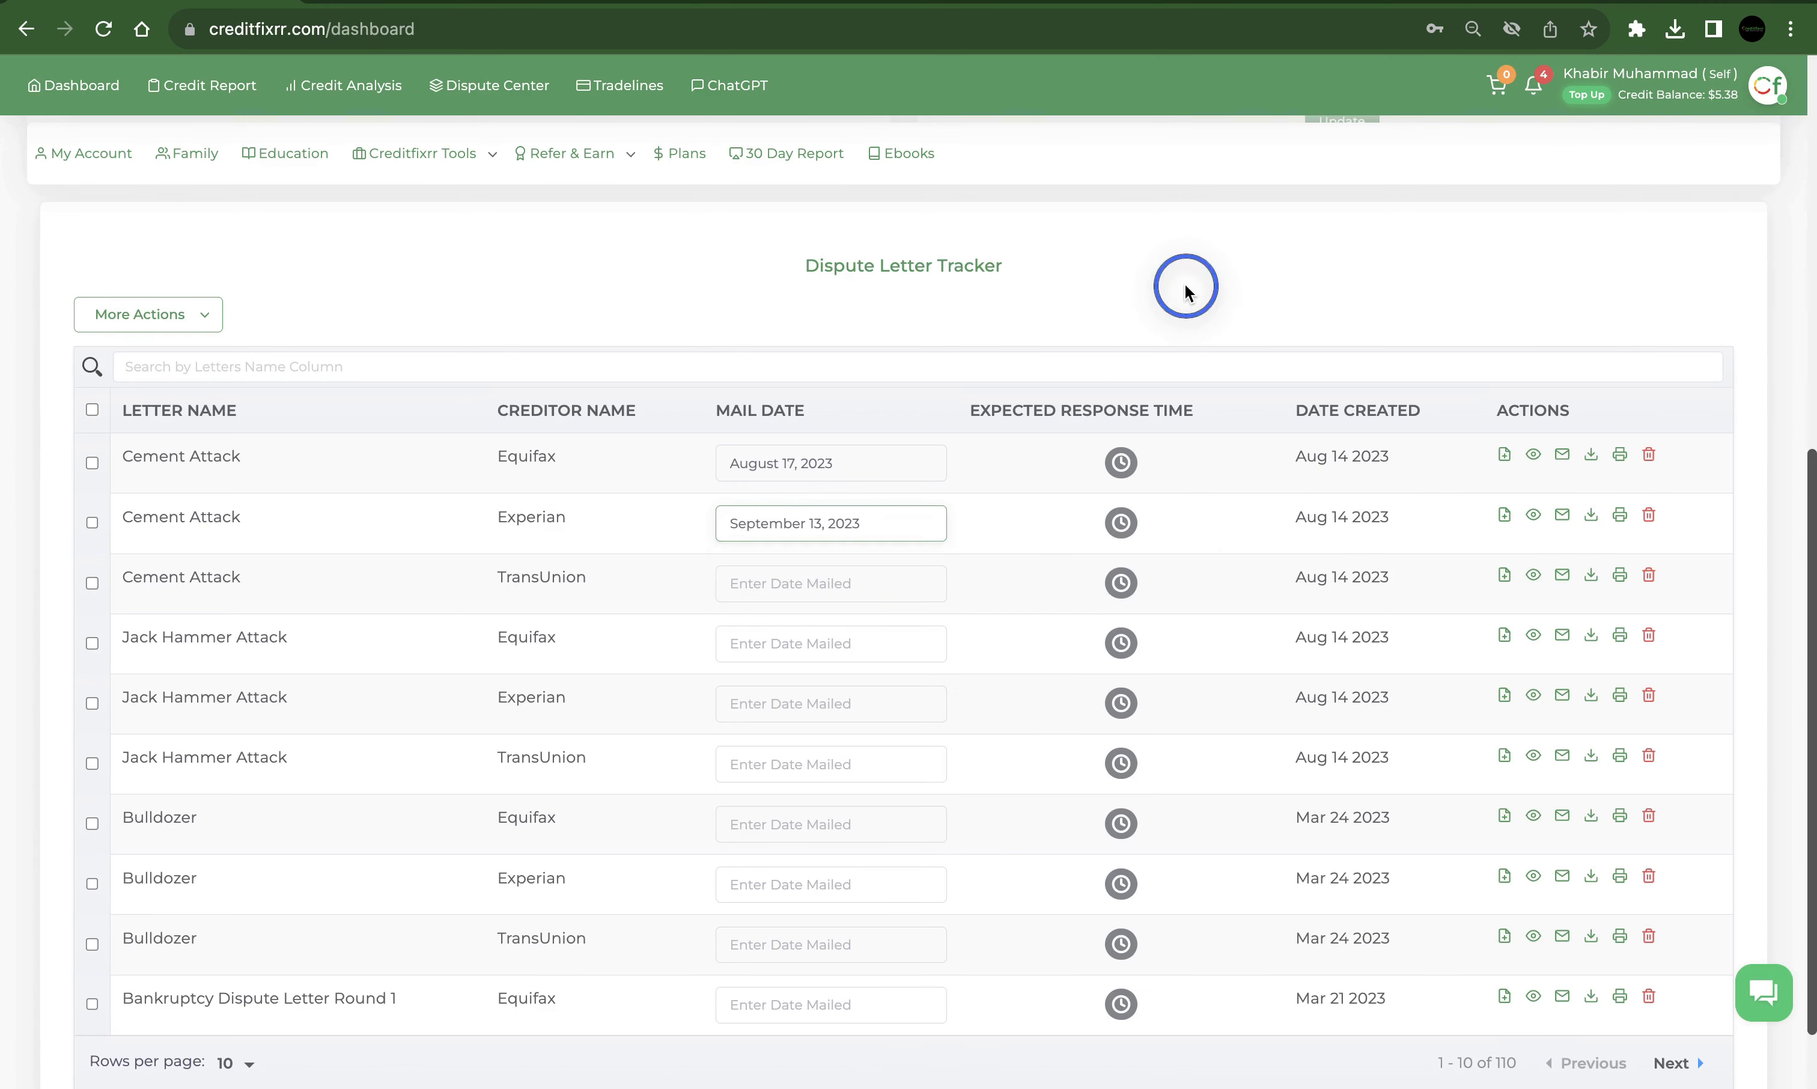